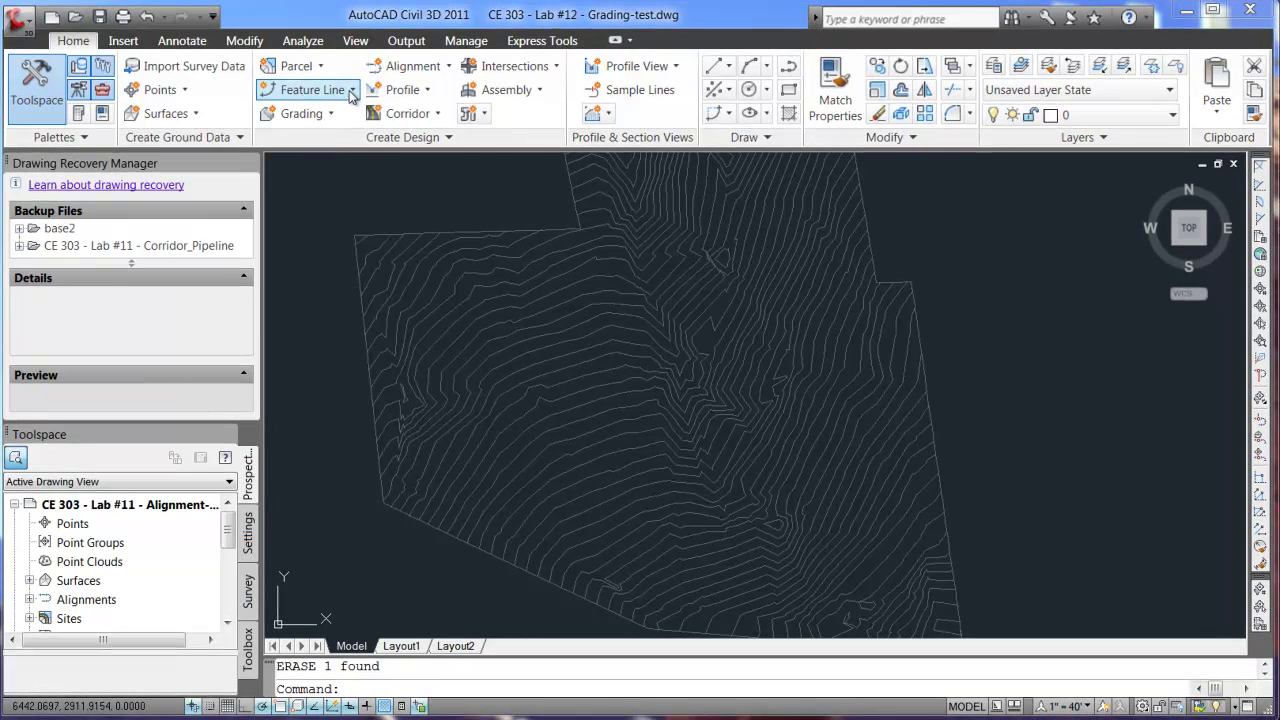
Start a feature line on Site 1 with the Sub-layer Feature Lines style and C-TOPO-GRAD-FLIN layer.
left_click(352, 91)
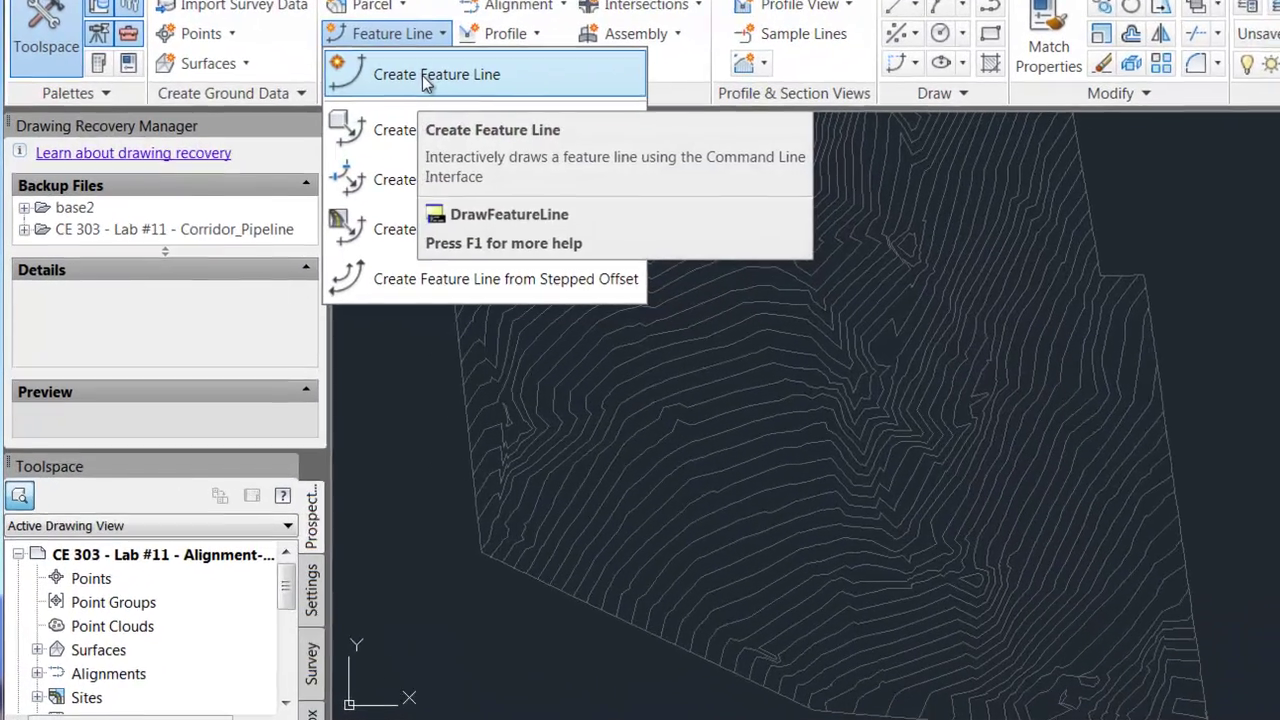
left_click(340, 124)
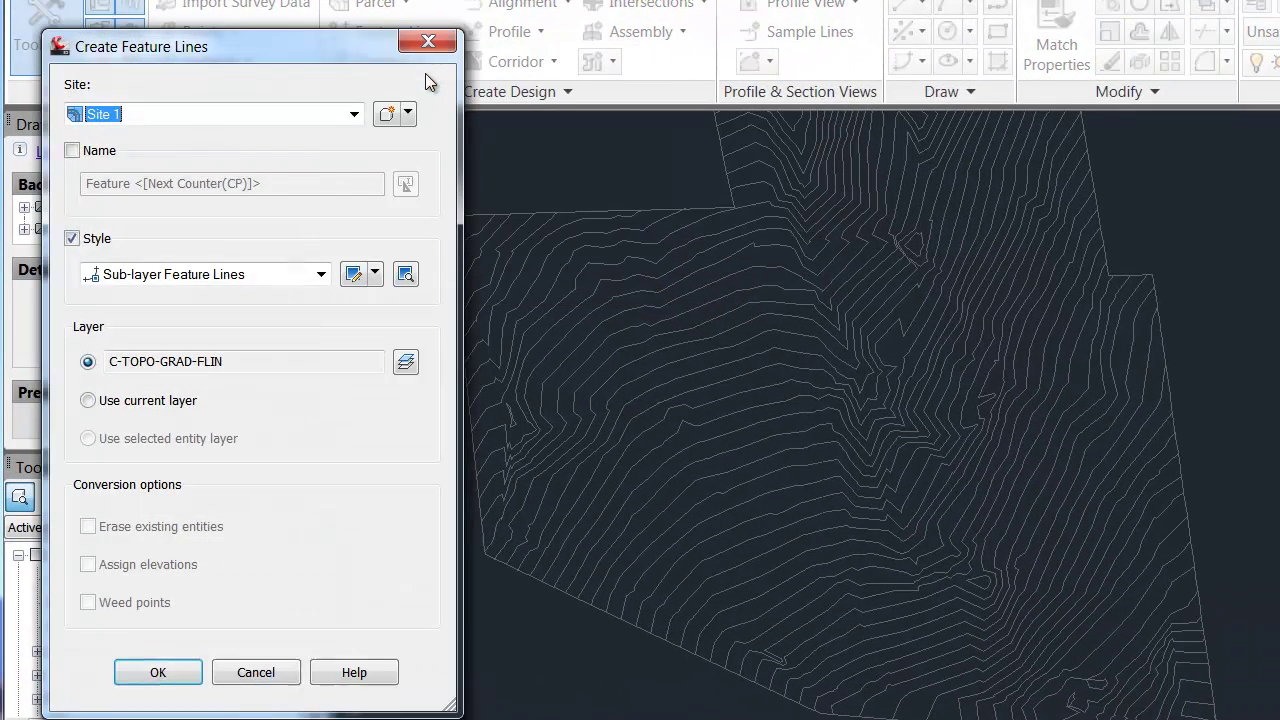
left_click_drag(268, 43, 267, 33)
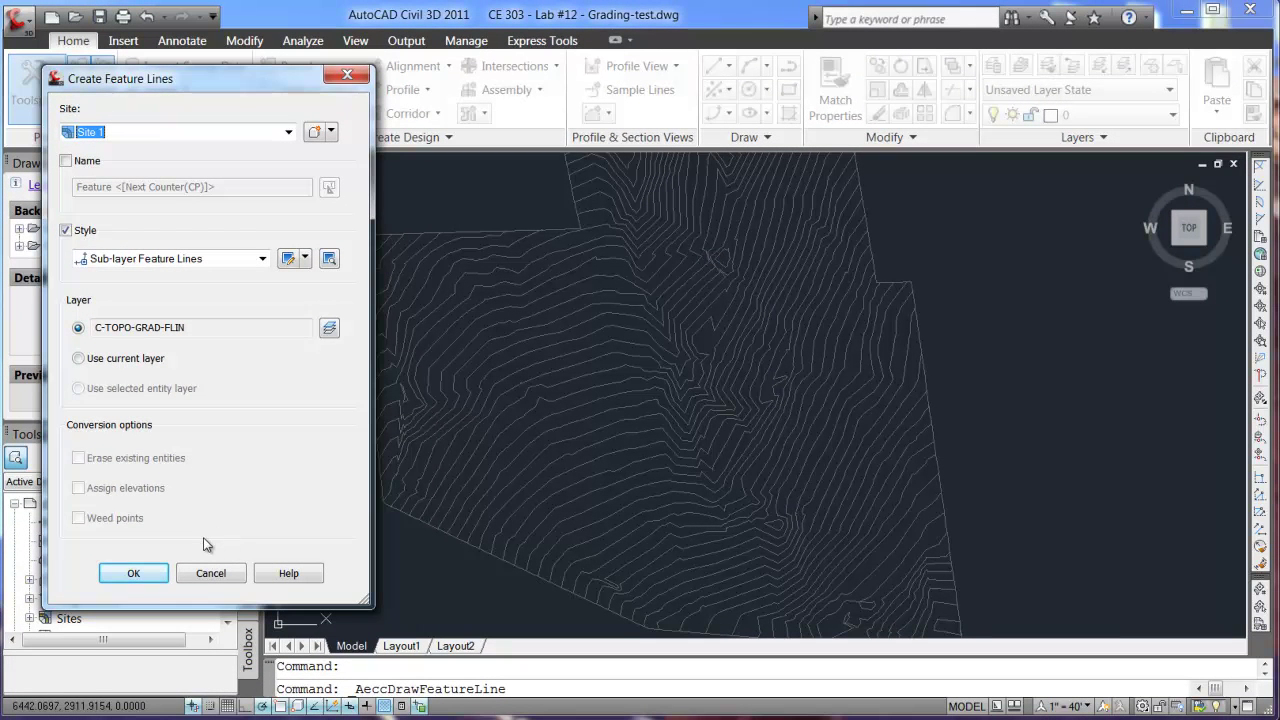
left_click(136, 573)
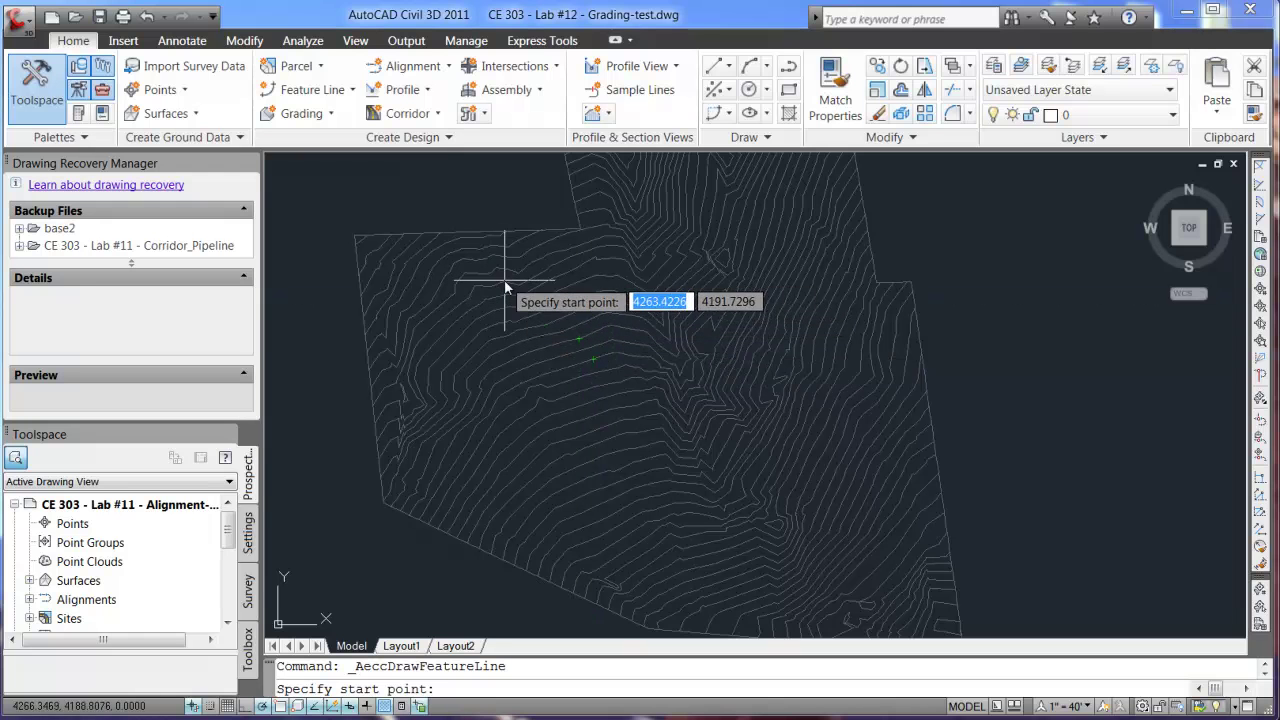
Pick the feature line's start point over the contours and give it elevation 640.
scroll(503, 278, "up", 4)
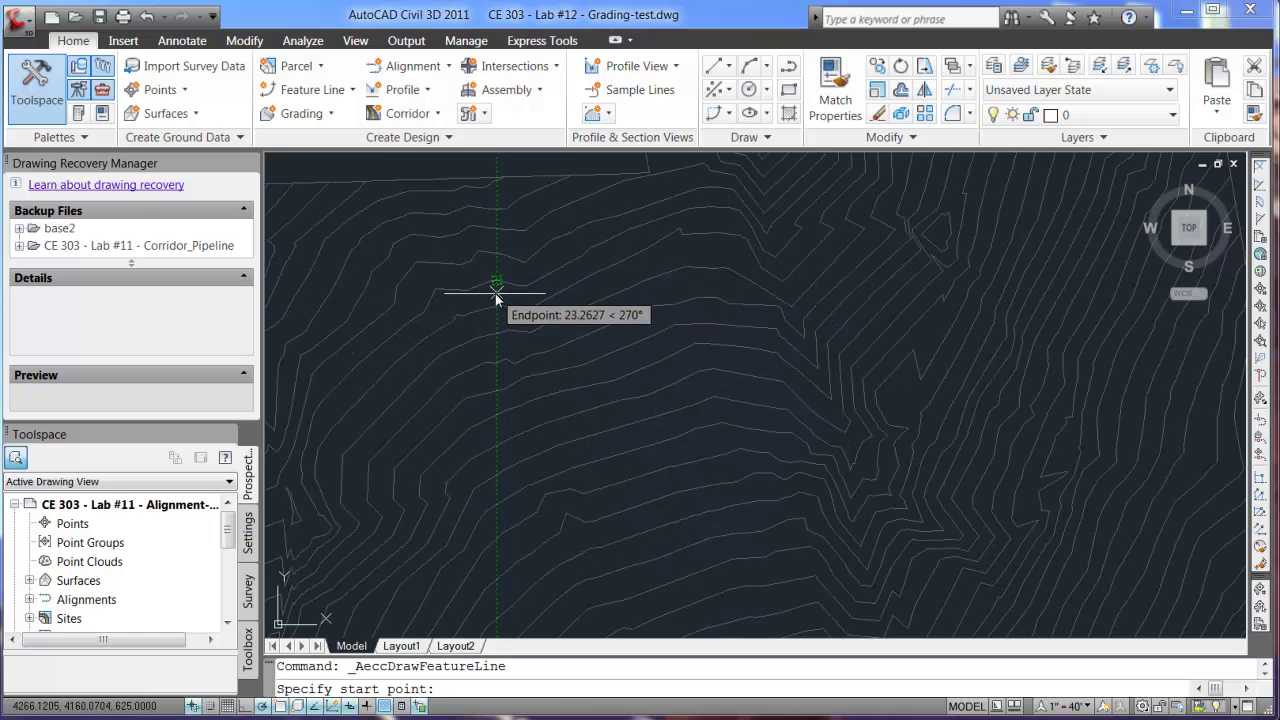
left_click(495, 295)
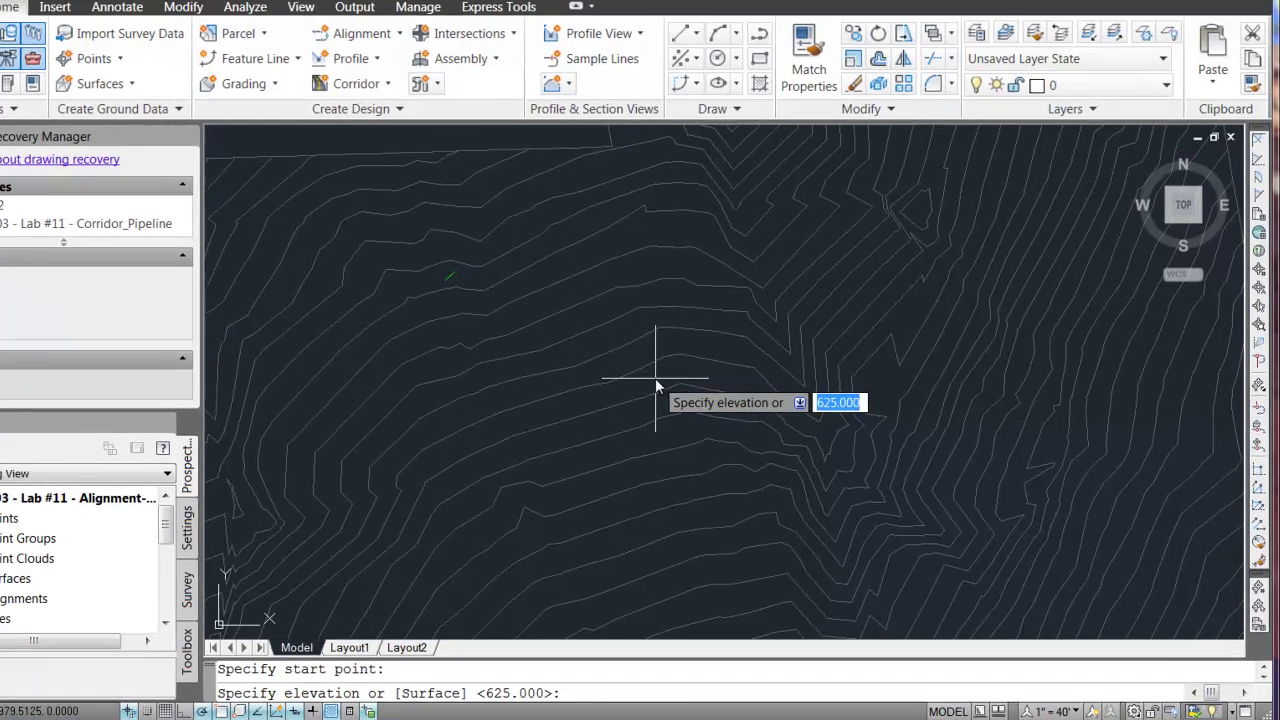
type("640")
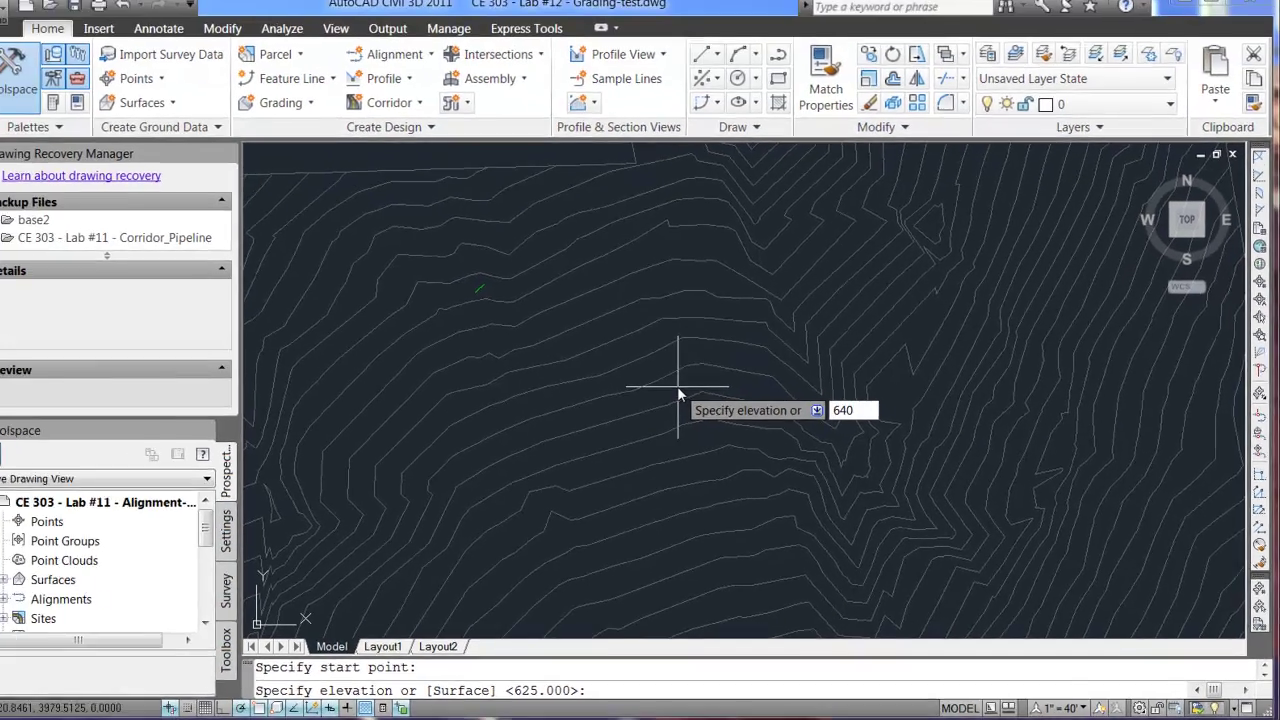
key("Return")
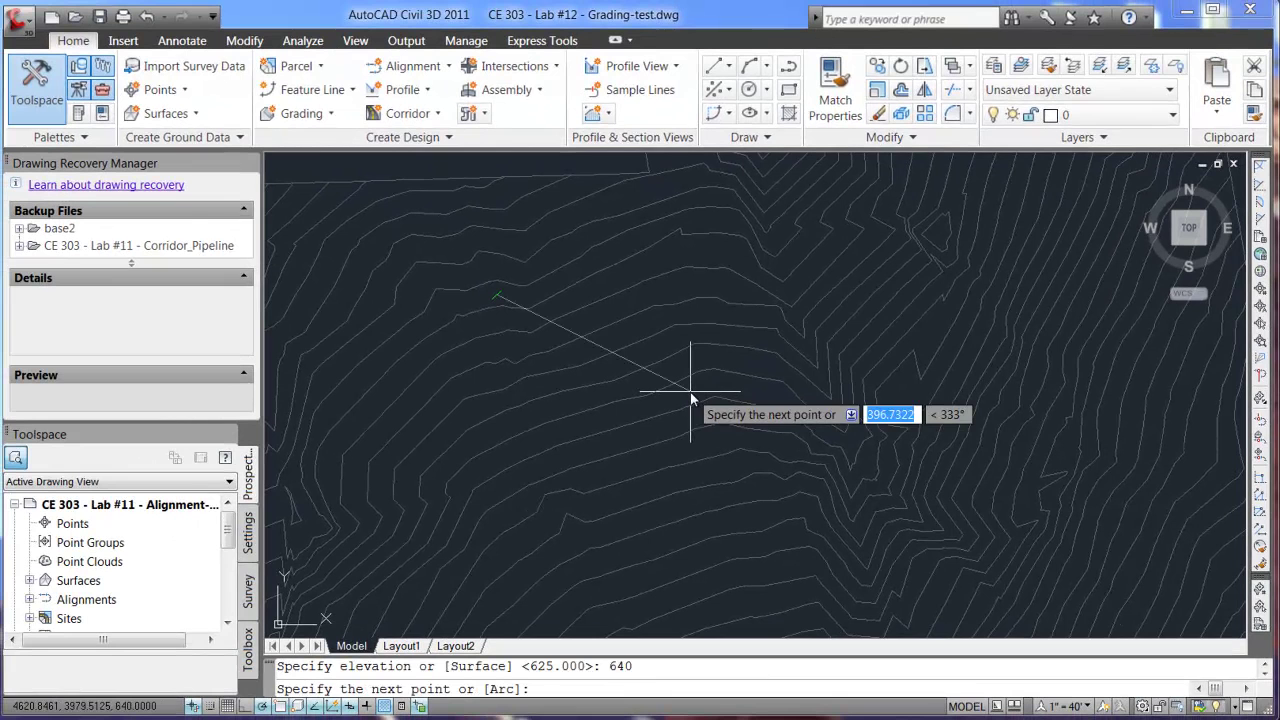
Place the other three pad corners, about 365.7 by 183.4 ft, at 0.000 grade and close the rectangle.
left_click(693, 296)
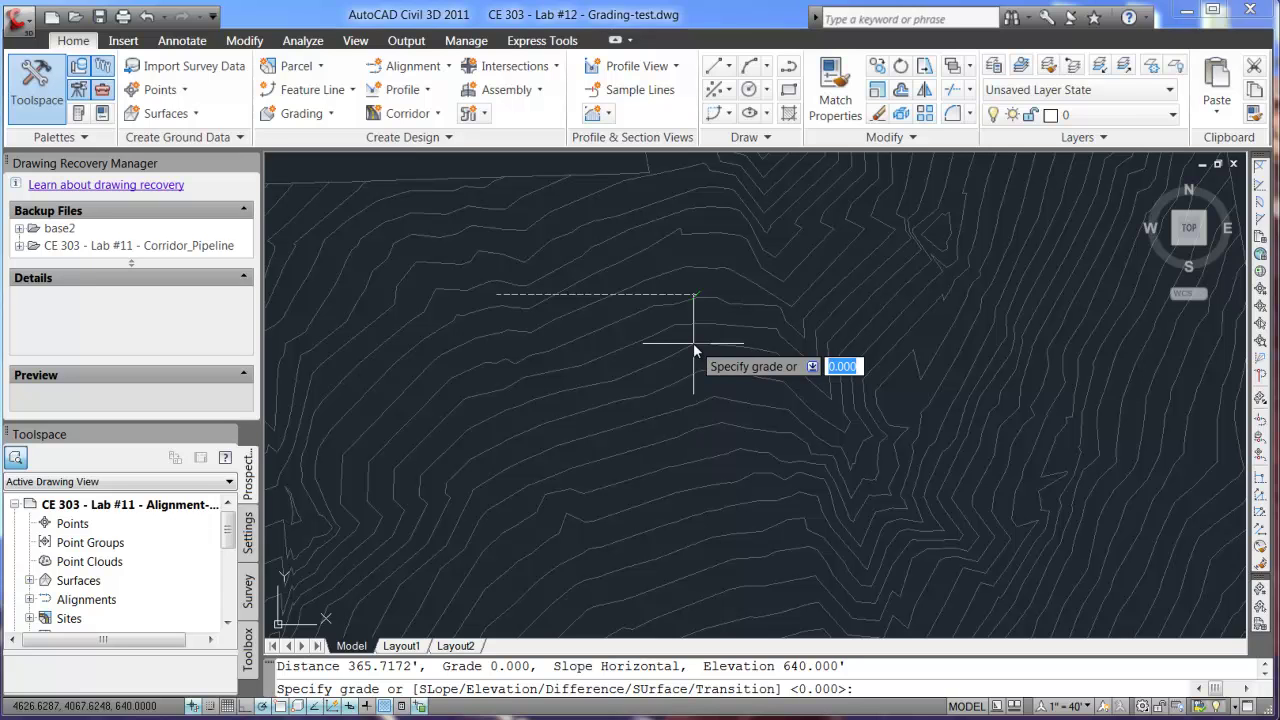
key("Return")
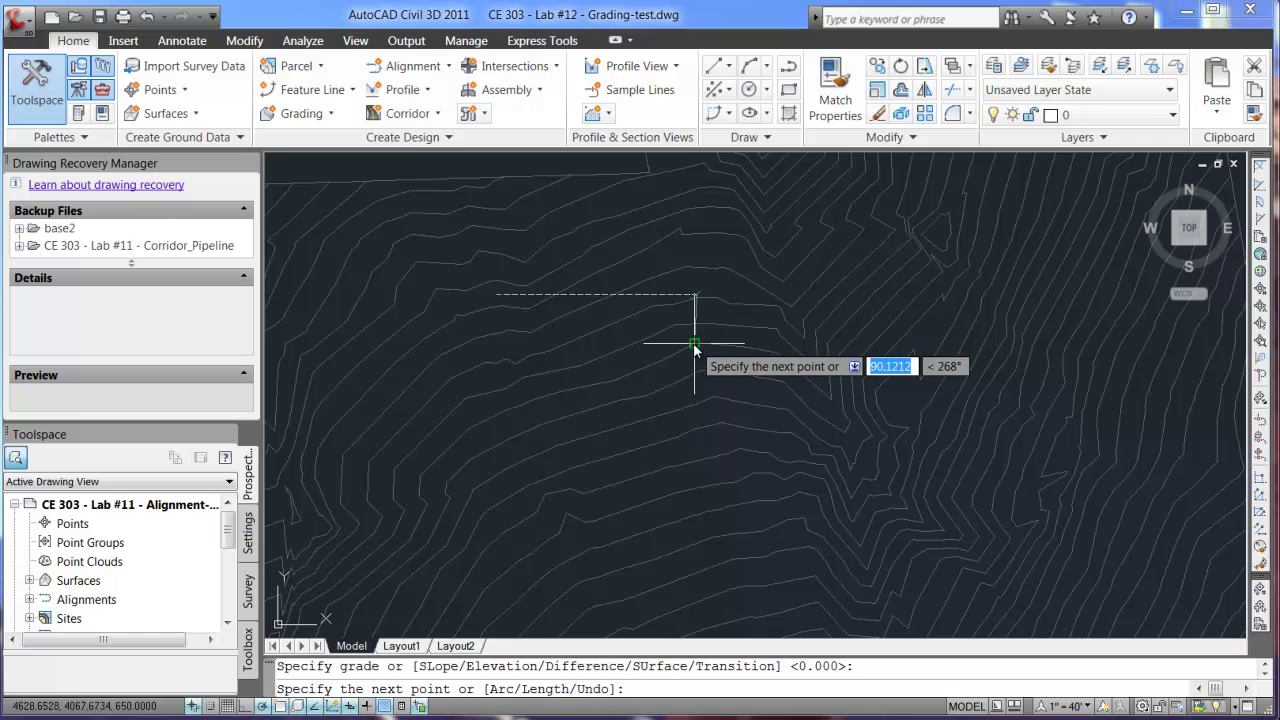
left_click(697, 396)
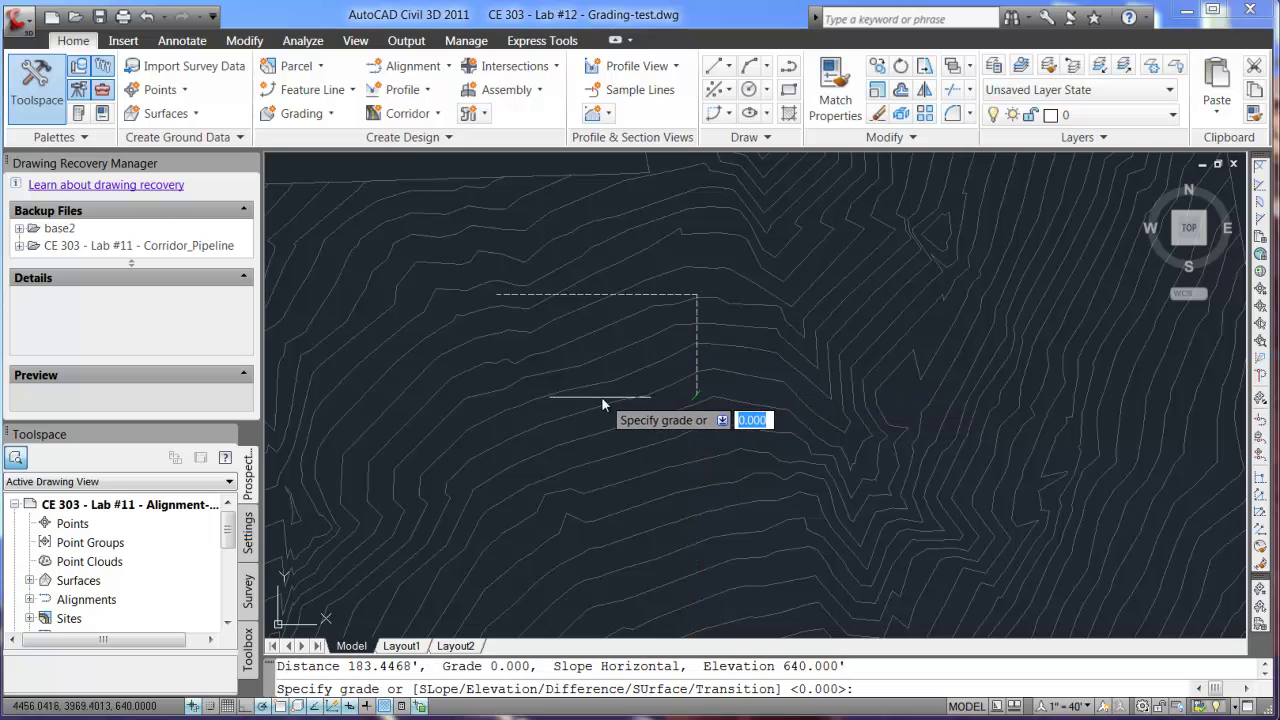
key("Return")
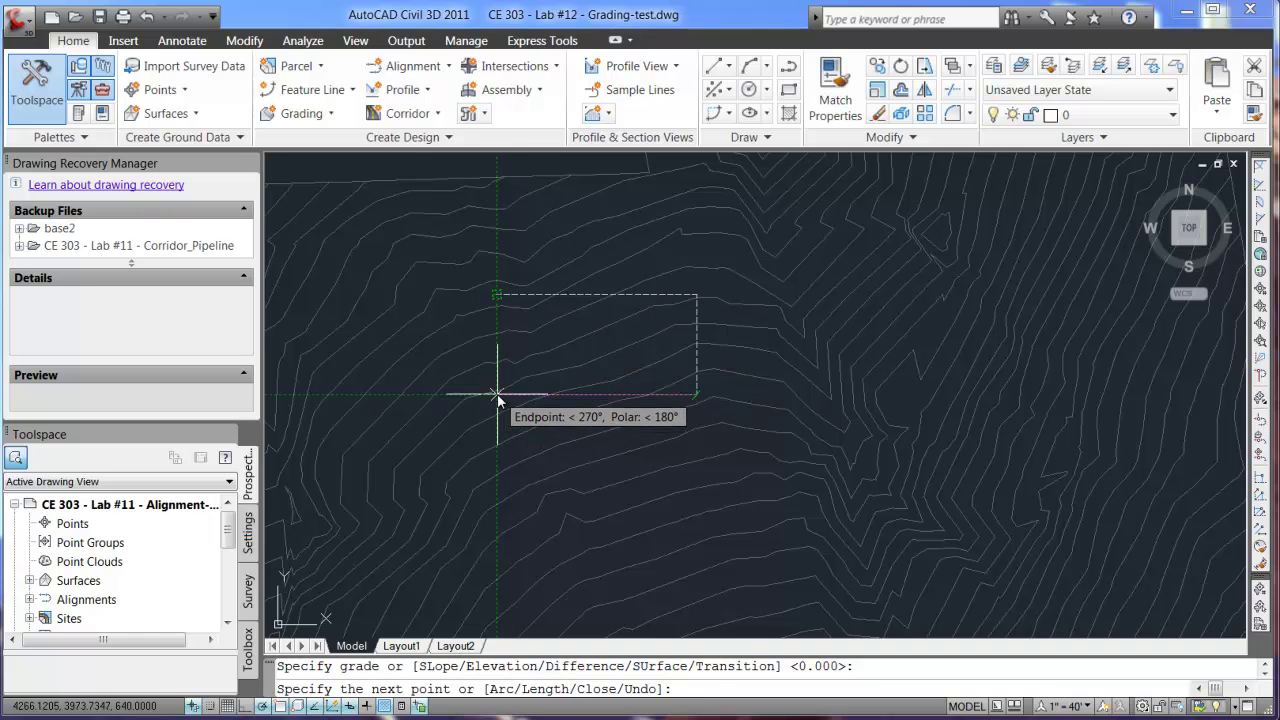
left_click(497, 395)
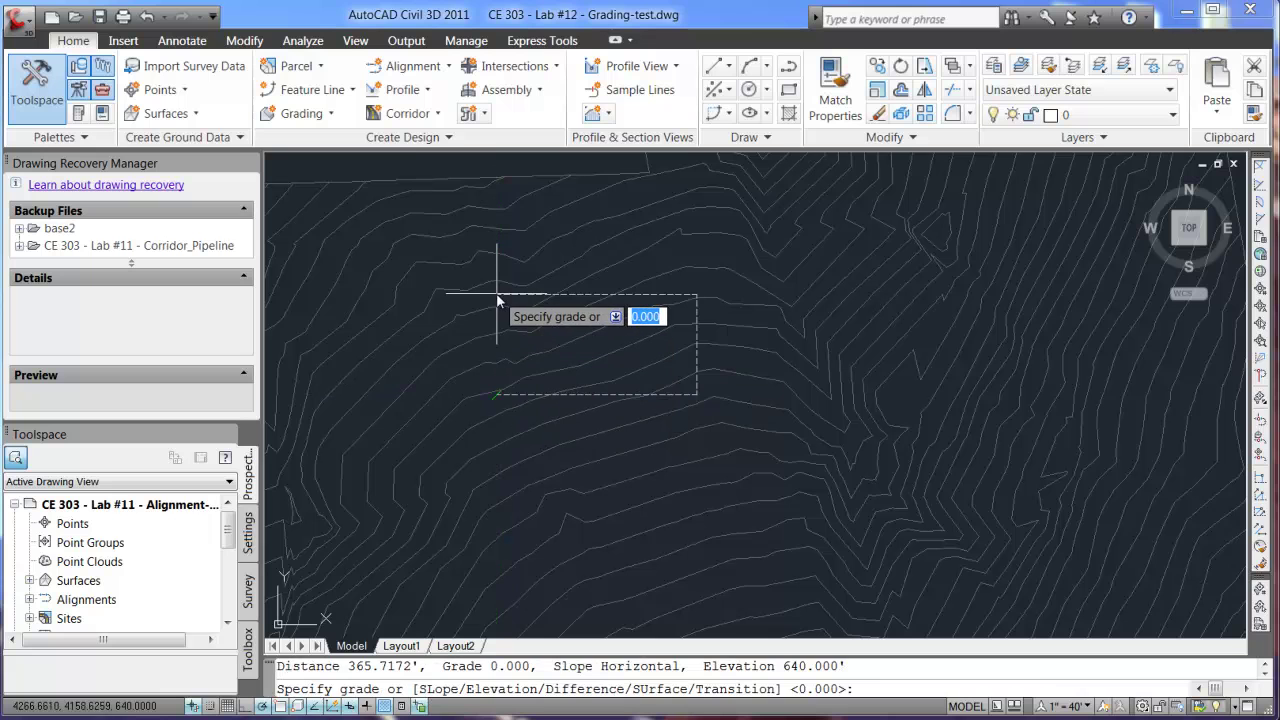
key("Return")
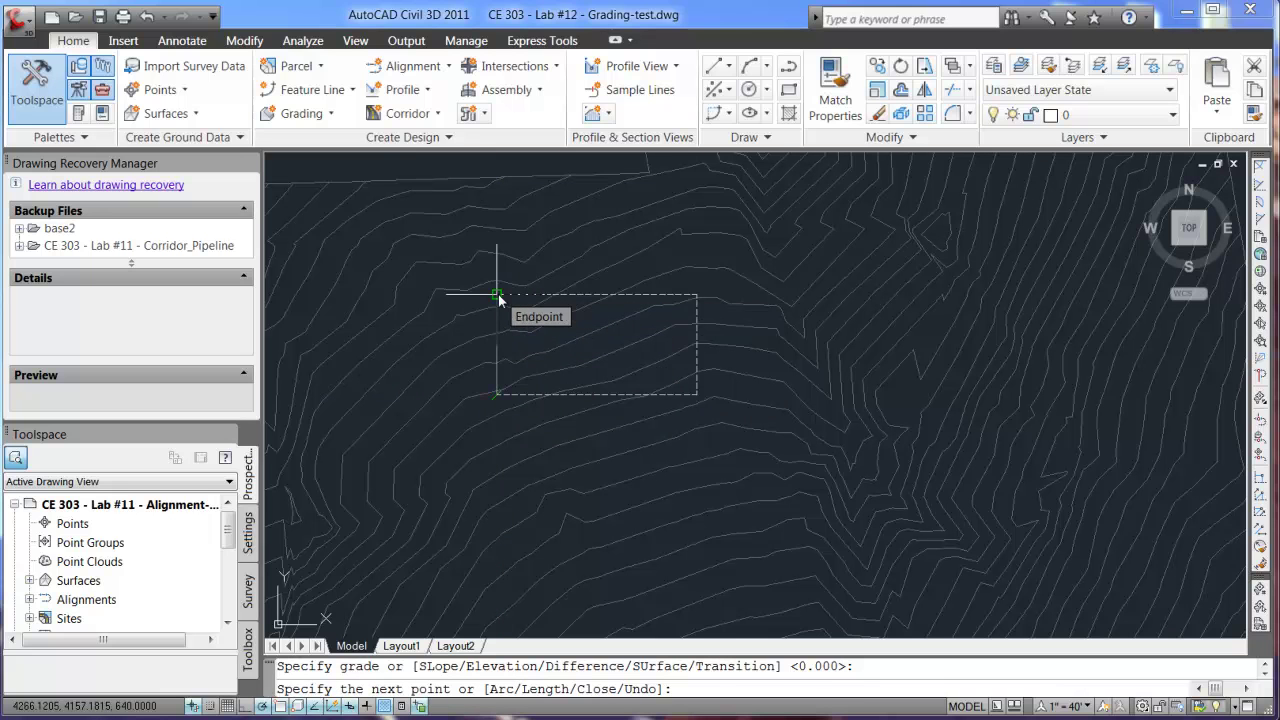
key("Return")
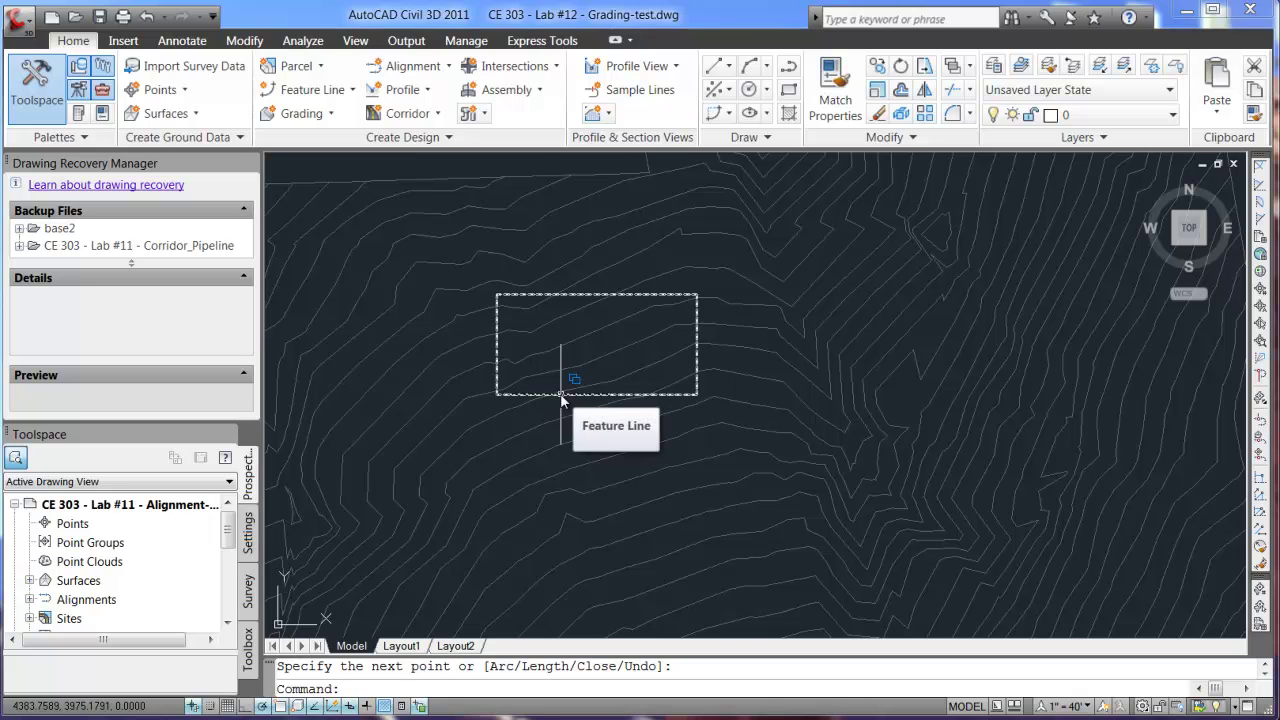
Select the rectangular feature line and open the Grading Elevation Editor from Edit Elevations.
left_click(586, 296)
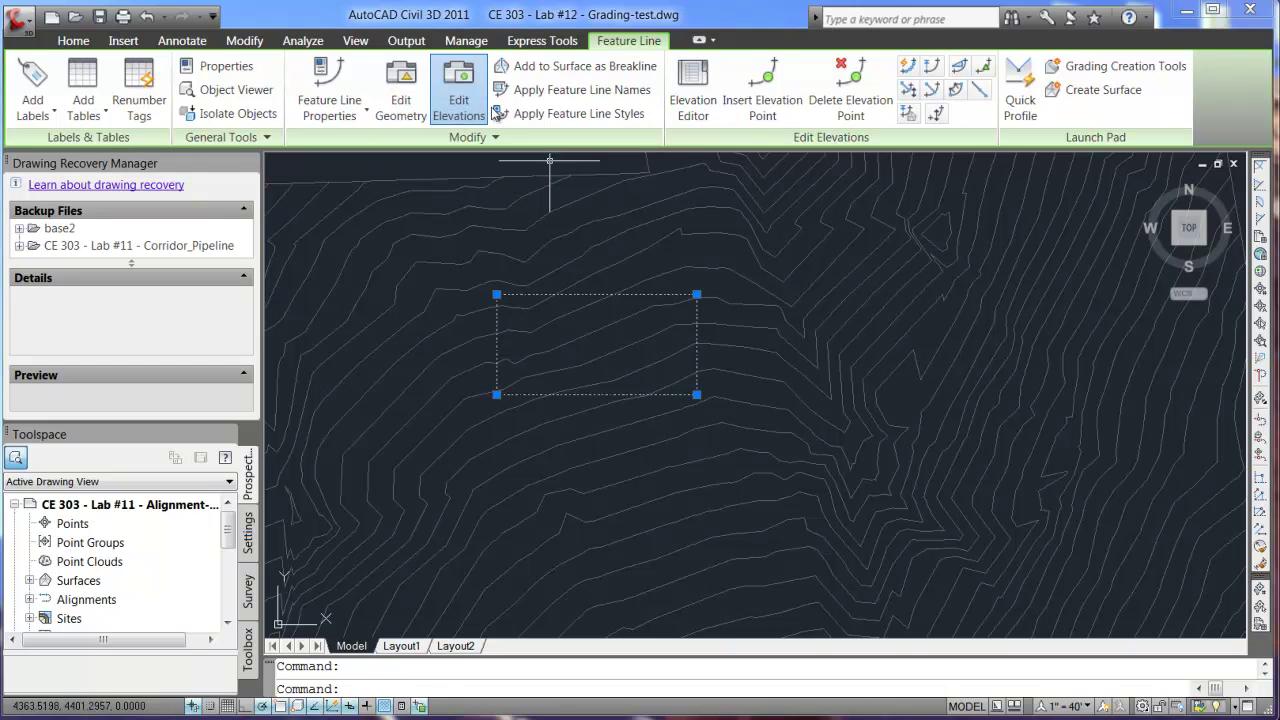
left_click(458, 95)
left_click(459, 97)
left_click(460, 99)
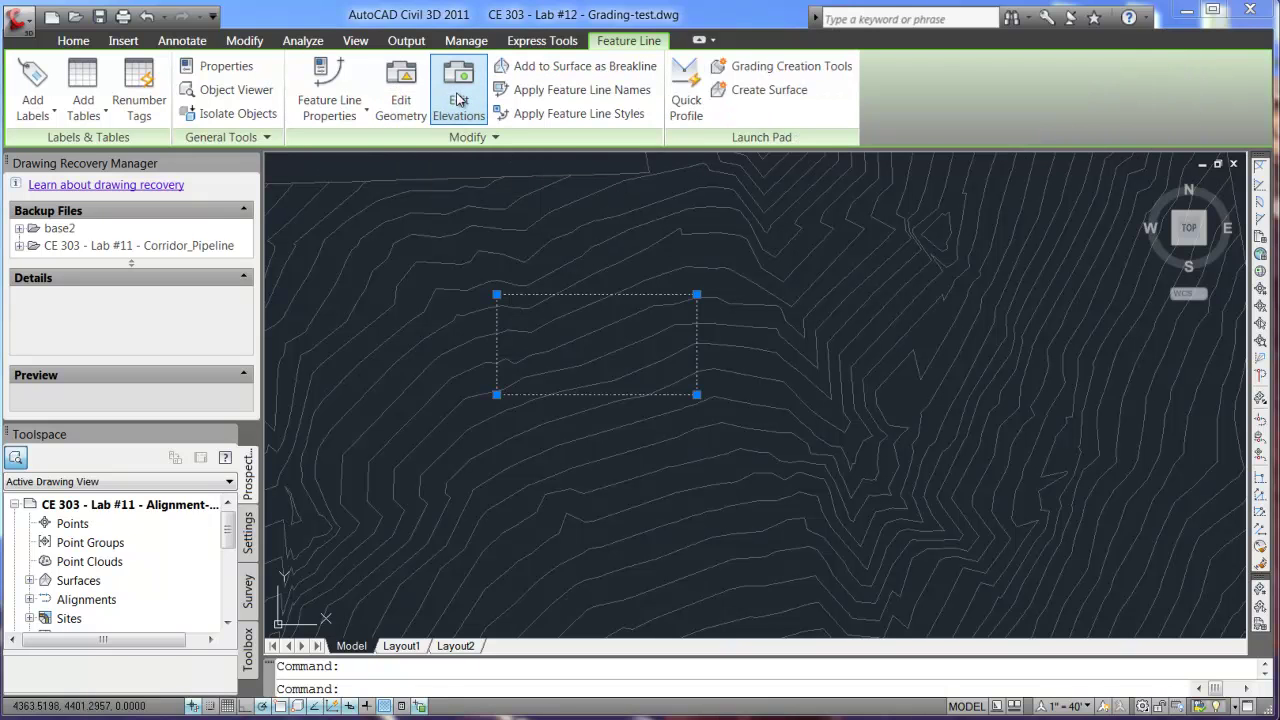
left_click(459, 98)
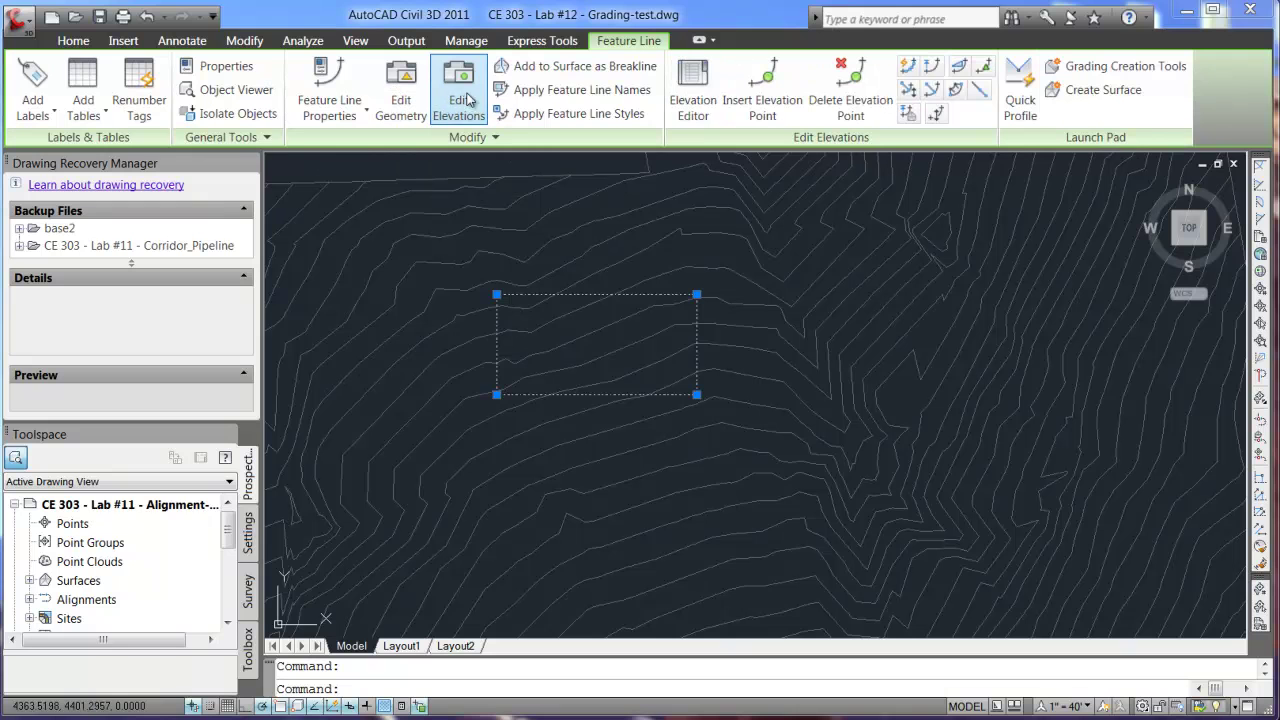
left_click(694, 97)
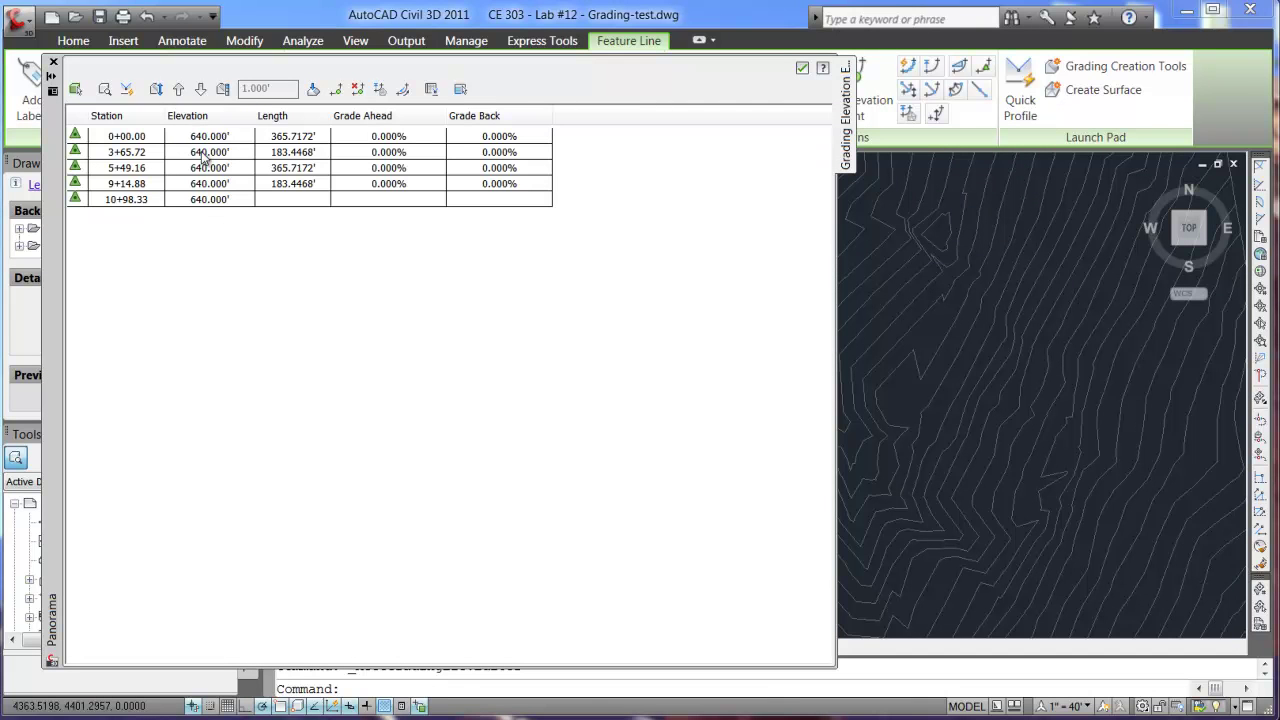
Select all five vertex rows and change their elevation to 650.
left_click(207, 182)
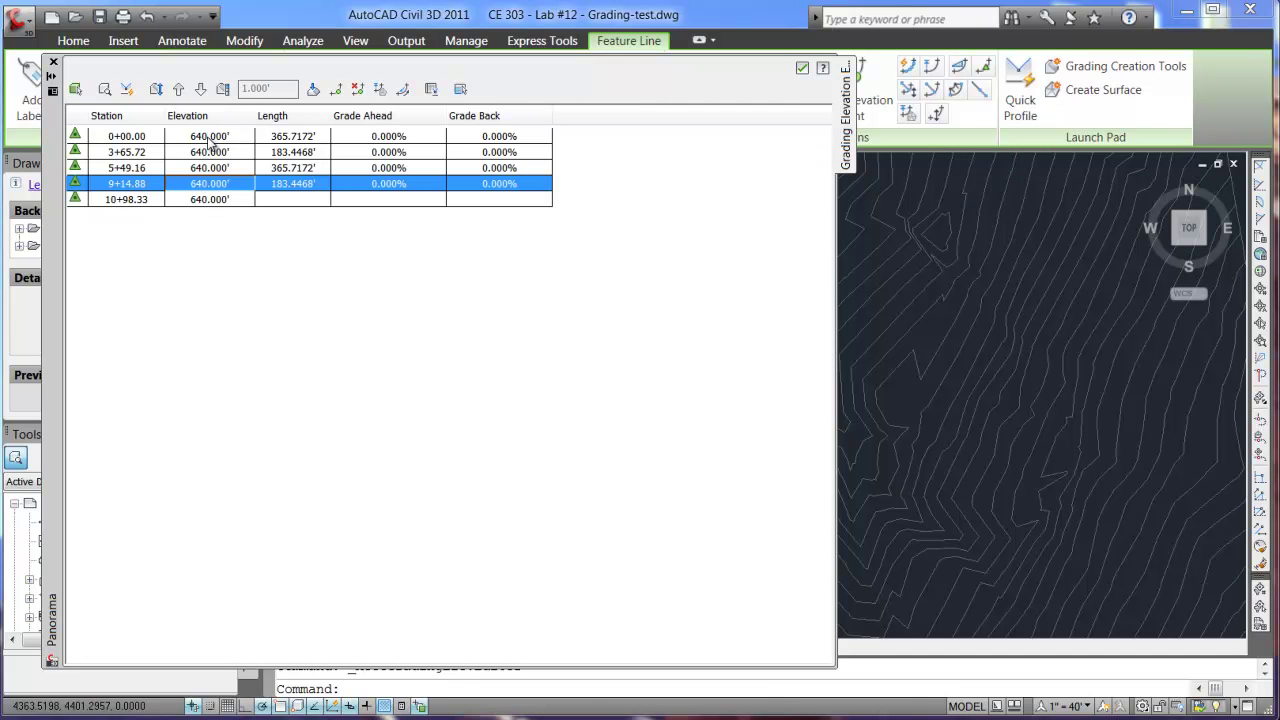
left_click(209, 138)
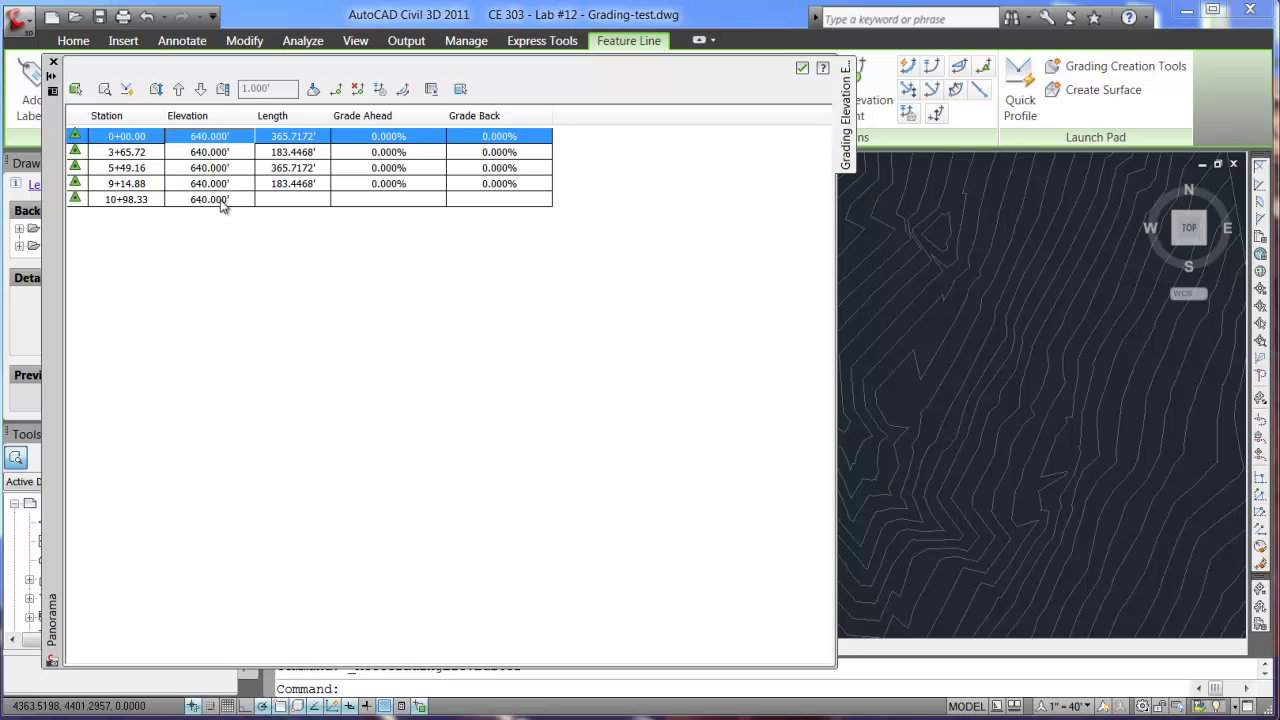
left_click(222, 203, "shift")
double_click(205, 138)
key("Home")
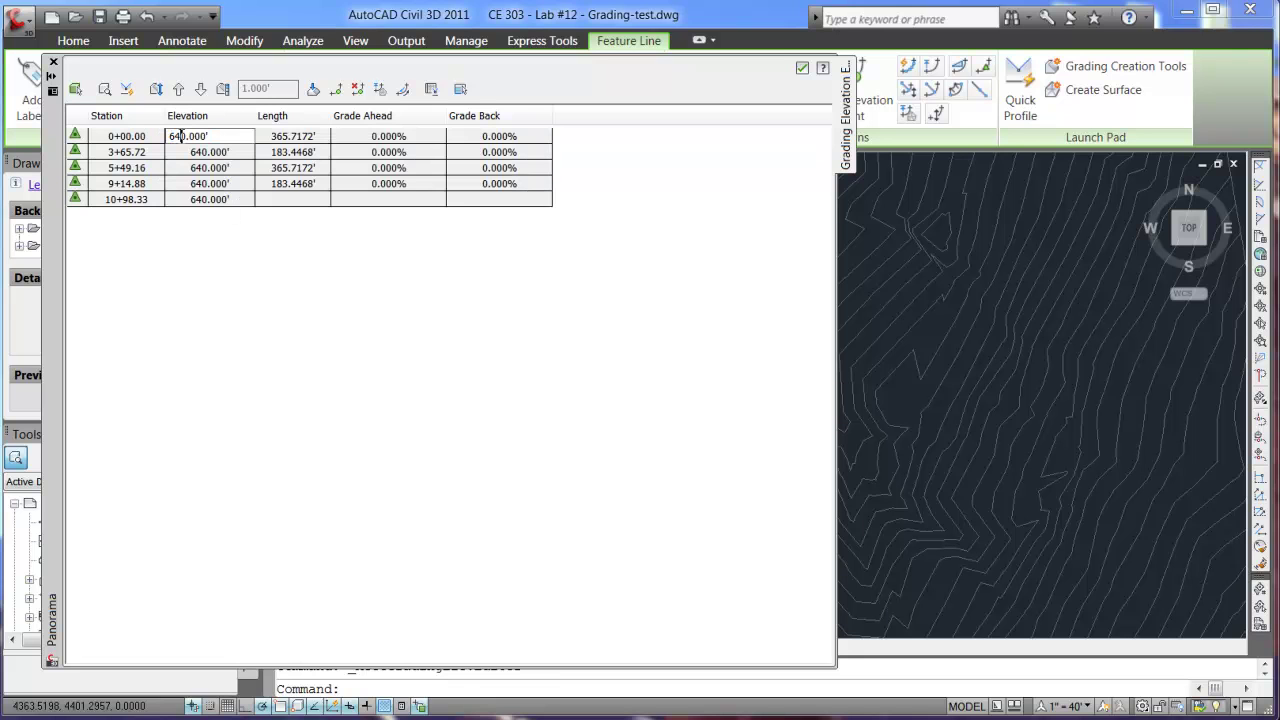
key("Right")
key("Right")
key("Return")
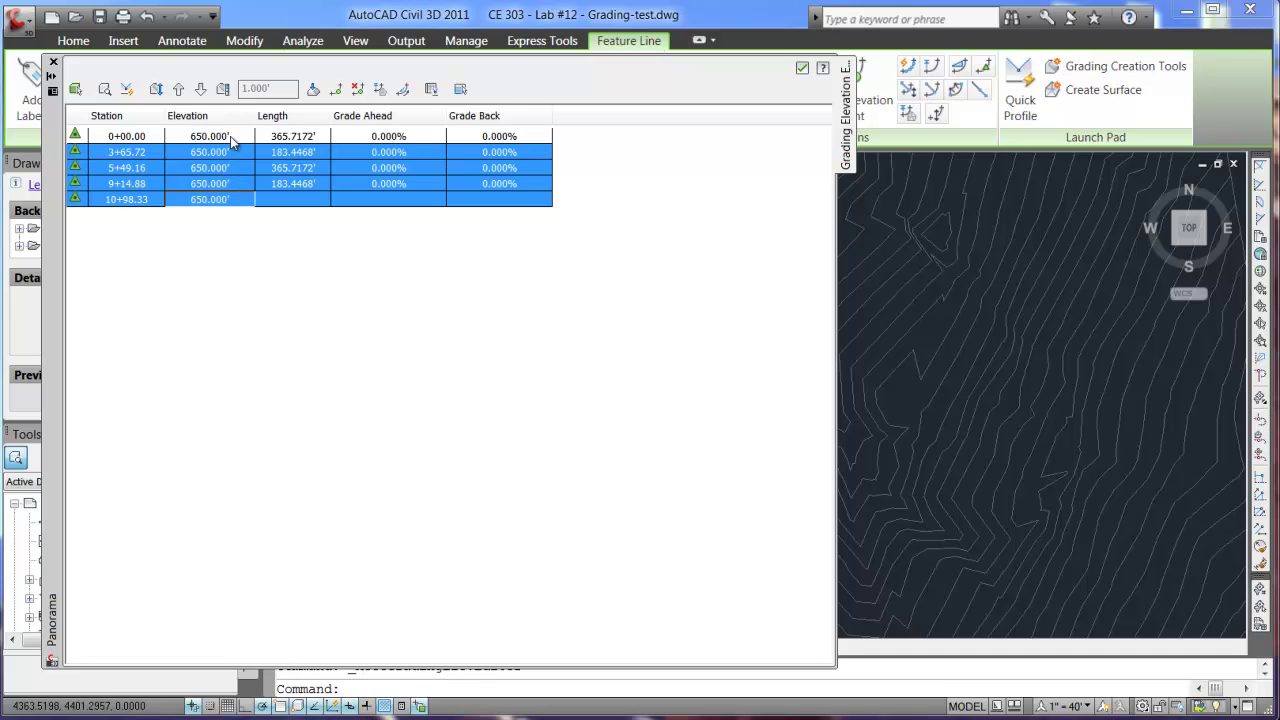
Confirm station 3+65.72 stays at 650, then apply the edits and close the editor.
left_click(233, 140)
left_click(226, 155)
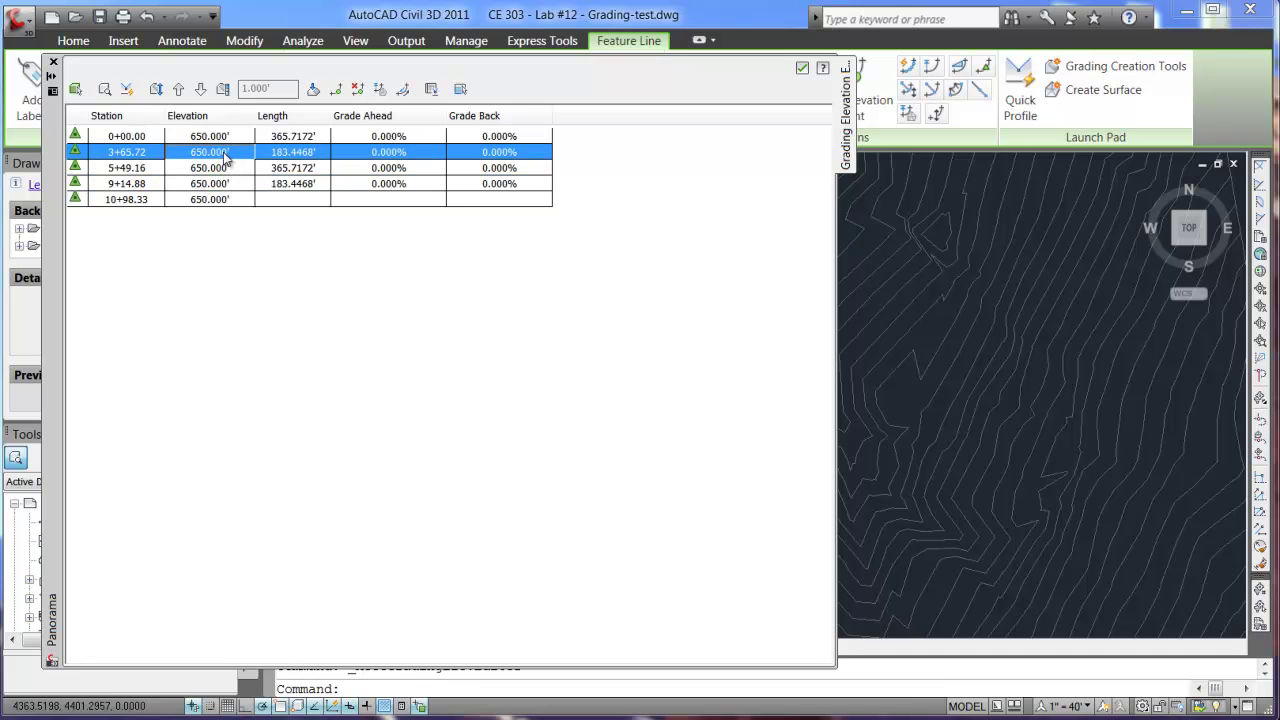
left_click(204, 153)
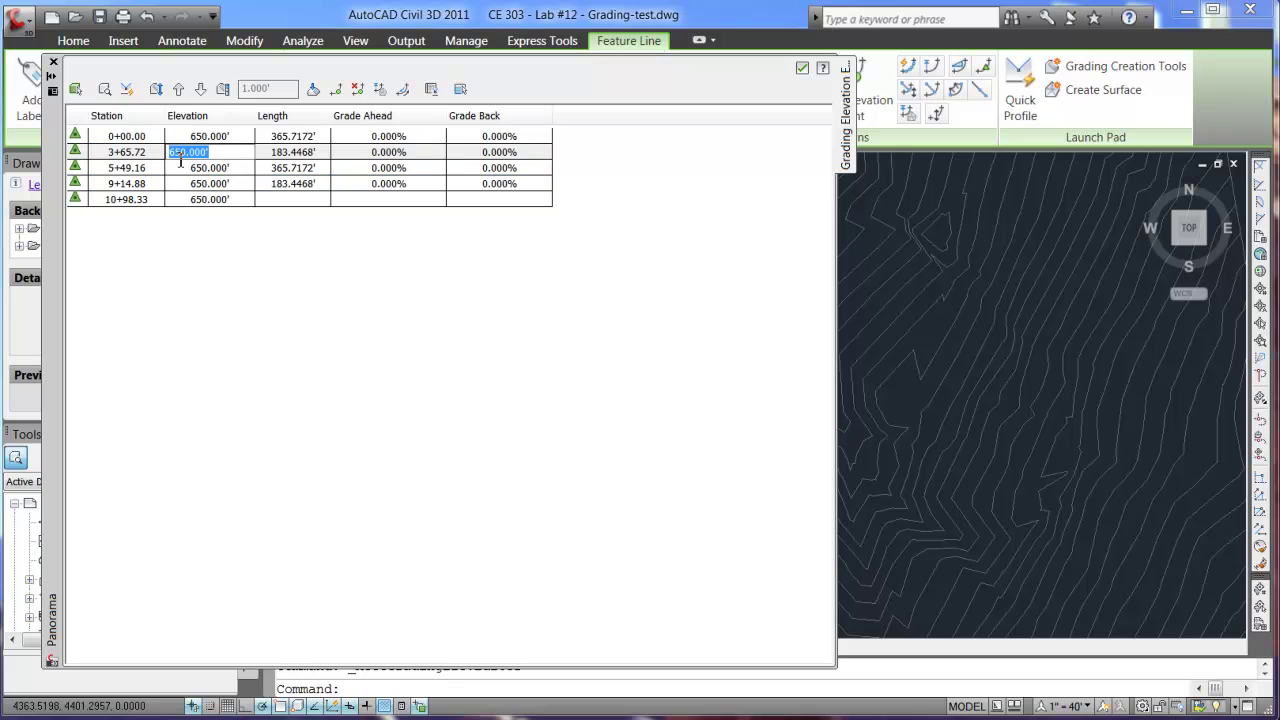
left_click(178, 156)
key("Return")
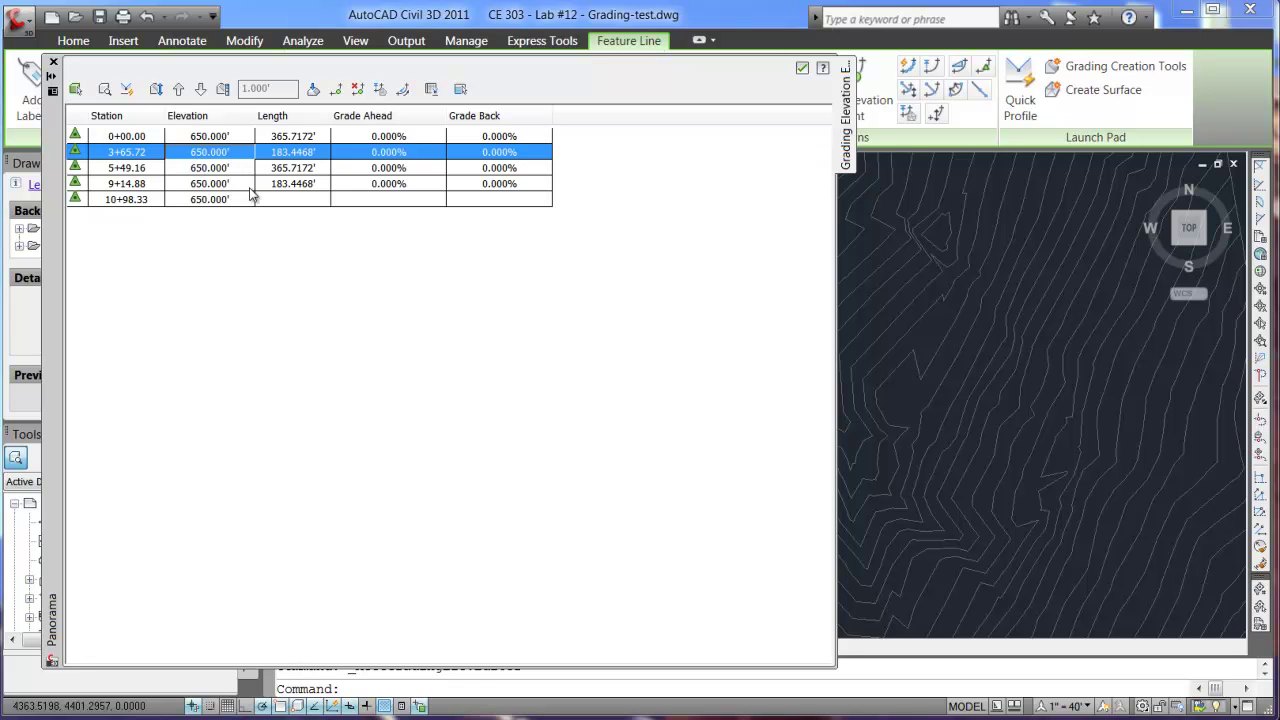
left_click(288, 200)
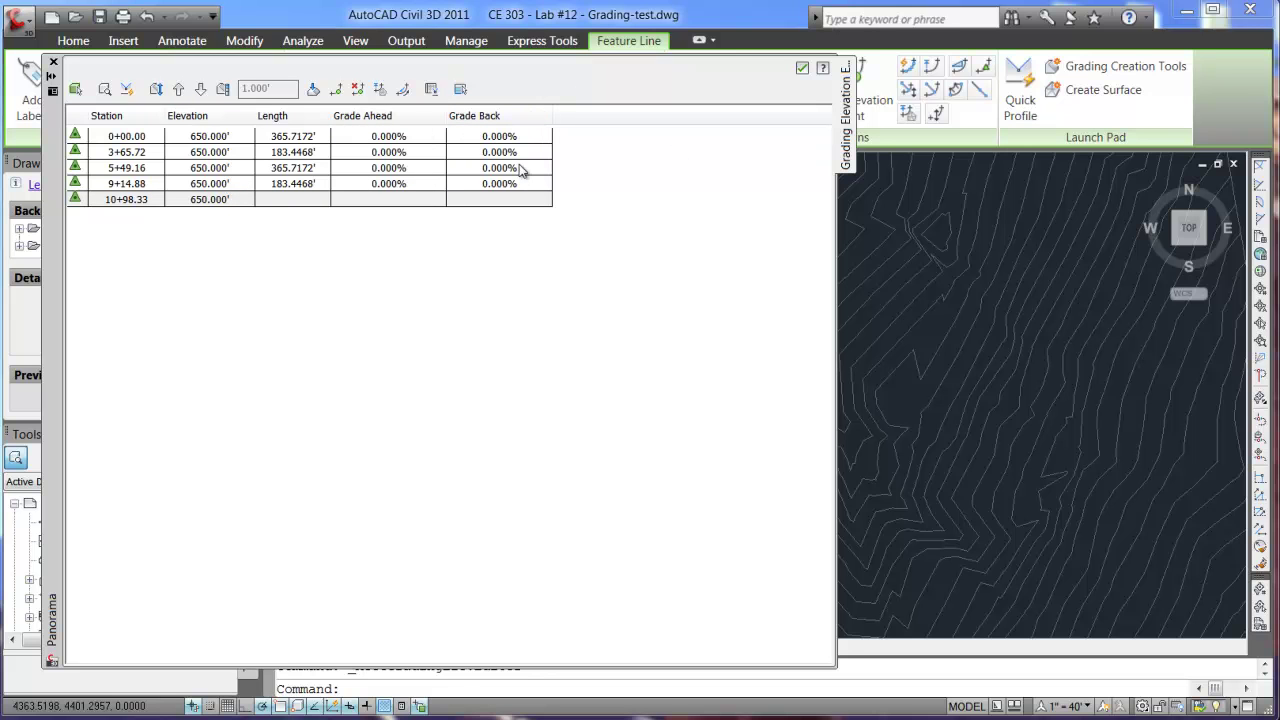
left_click(802, 67)
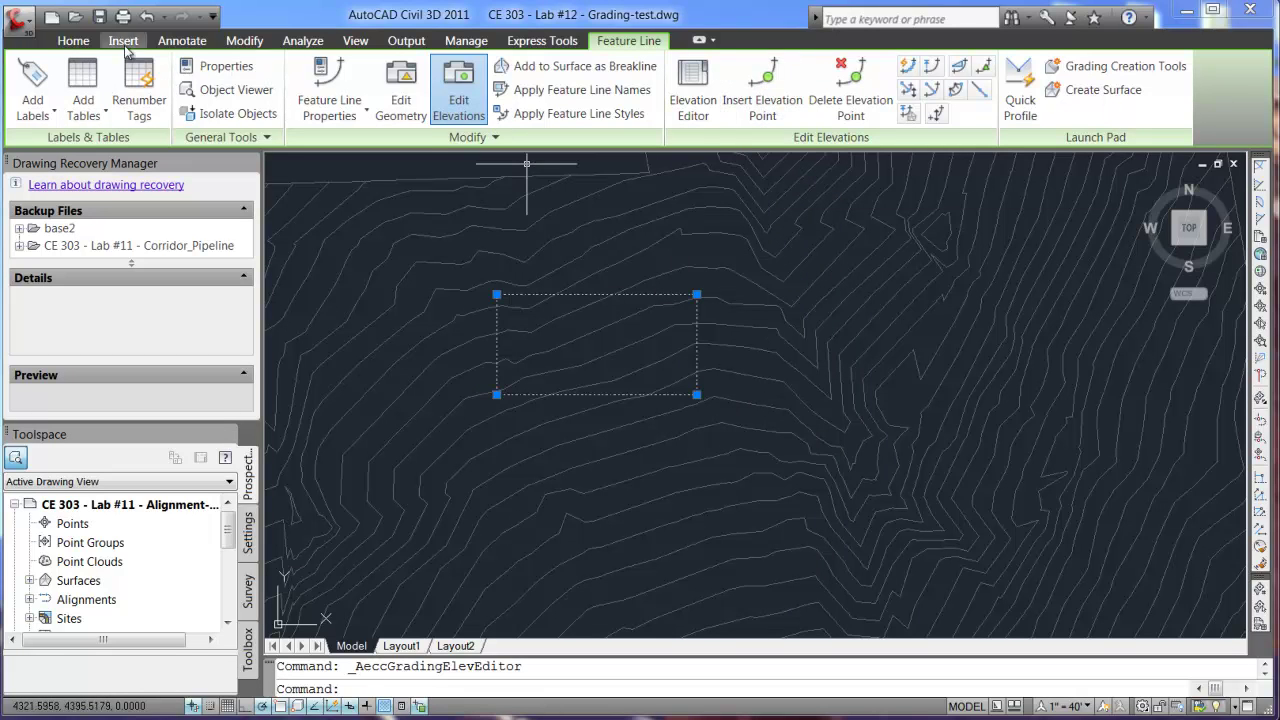
Return to the Home tab and open the Feature Line creation dropdown.
left_click(73, 40)
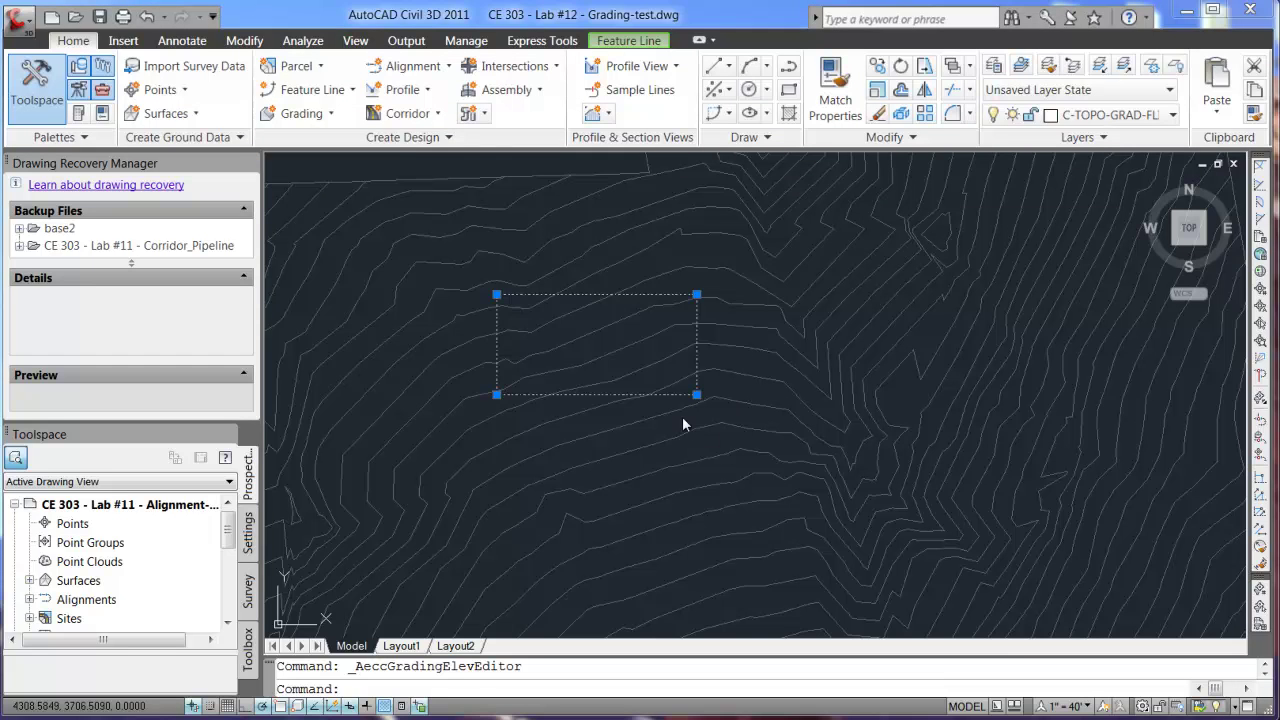
left_click(353, 90)
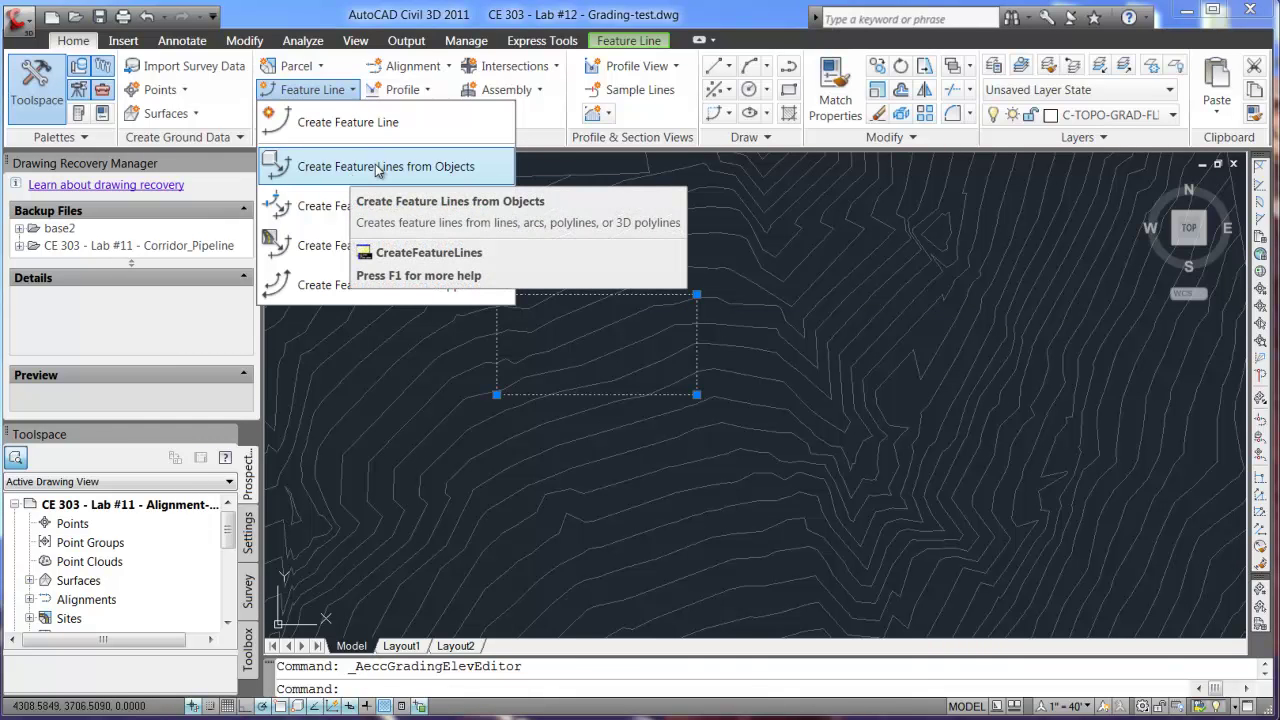
Draw a PLINE below the pad: a straight top edge, then an arc for the rounded right end.
key("Escape")
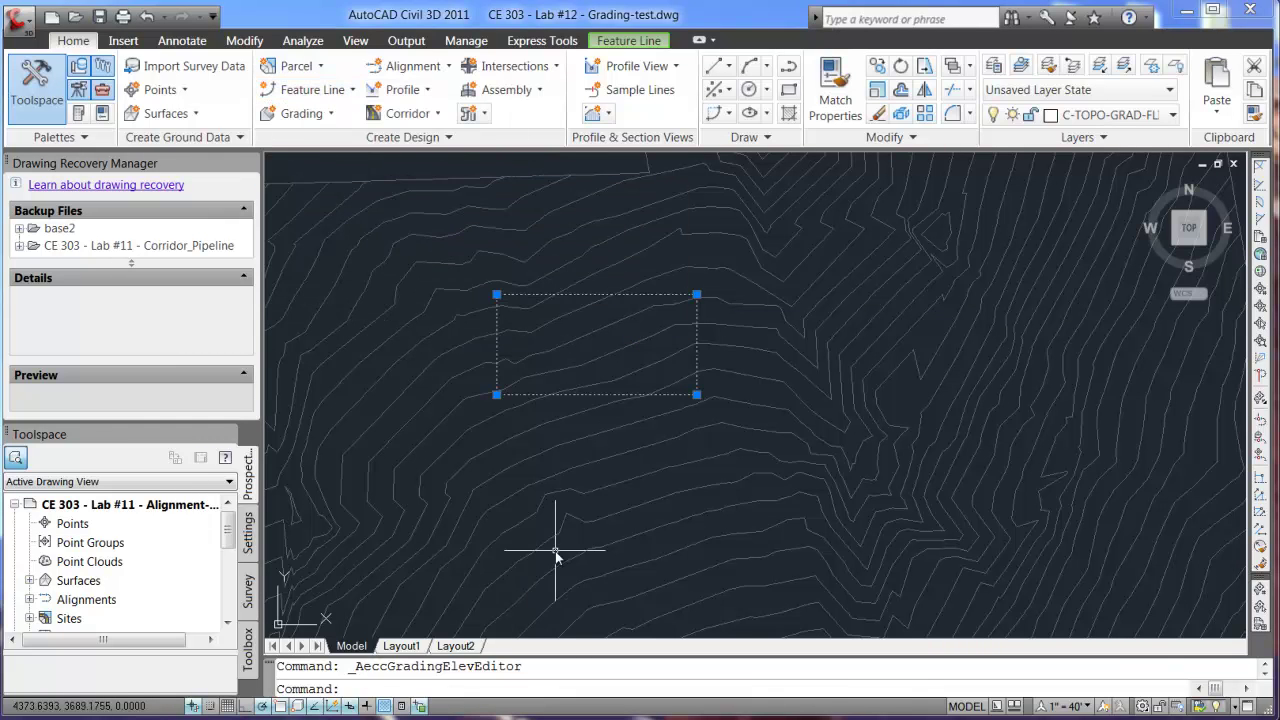
type("pl")
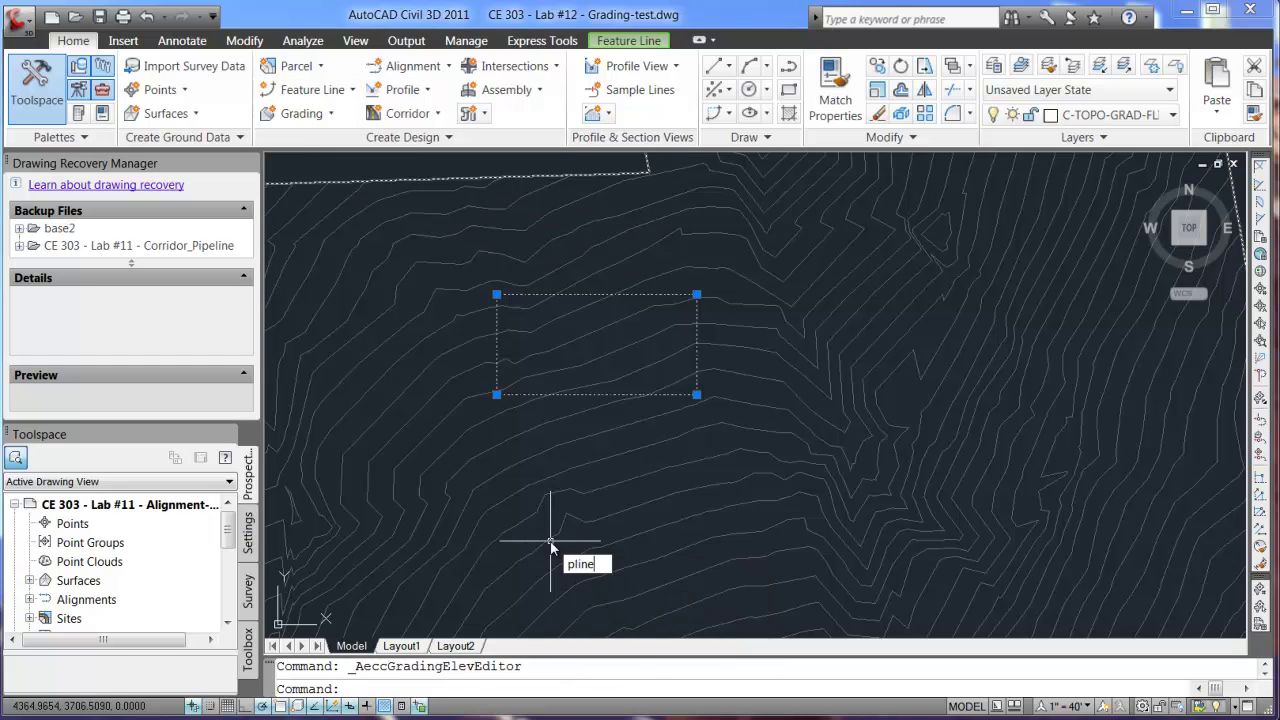
type("ine")
key("Return")
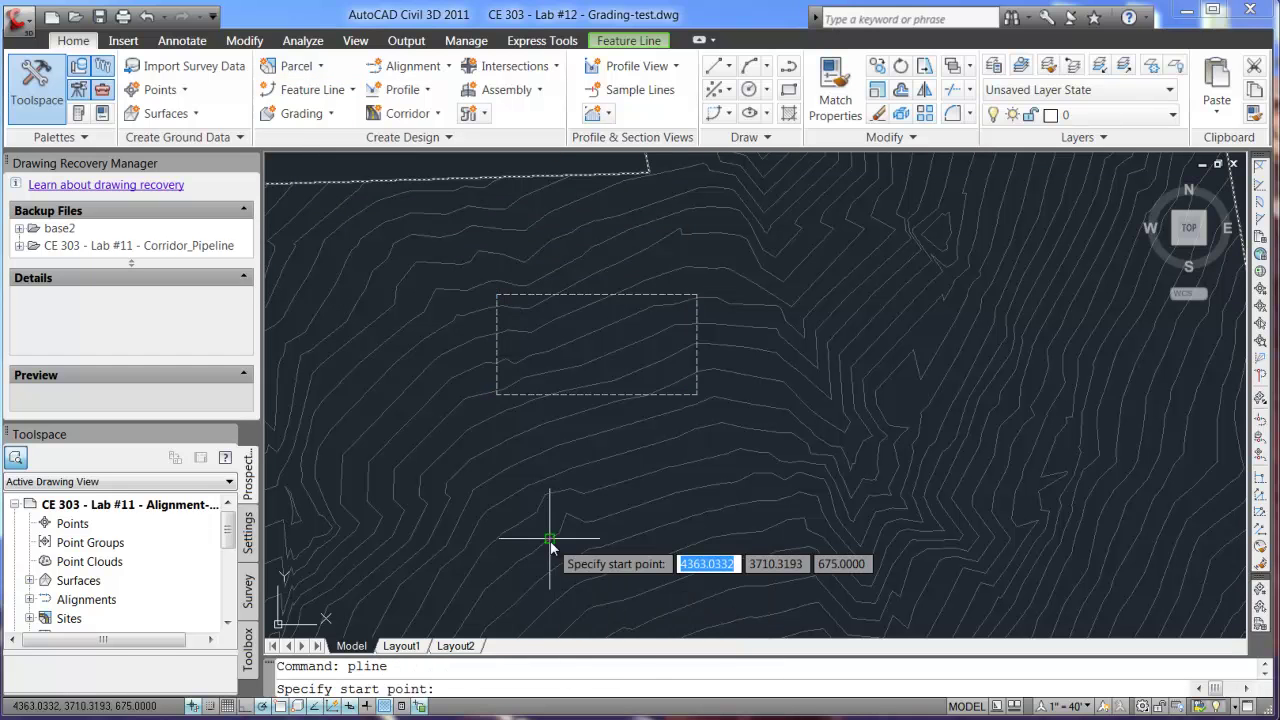
left_click(502, 457)
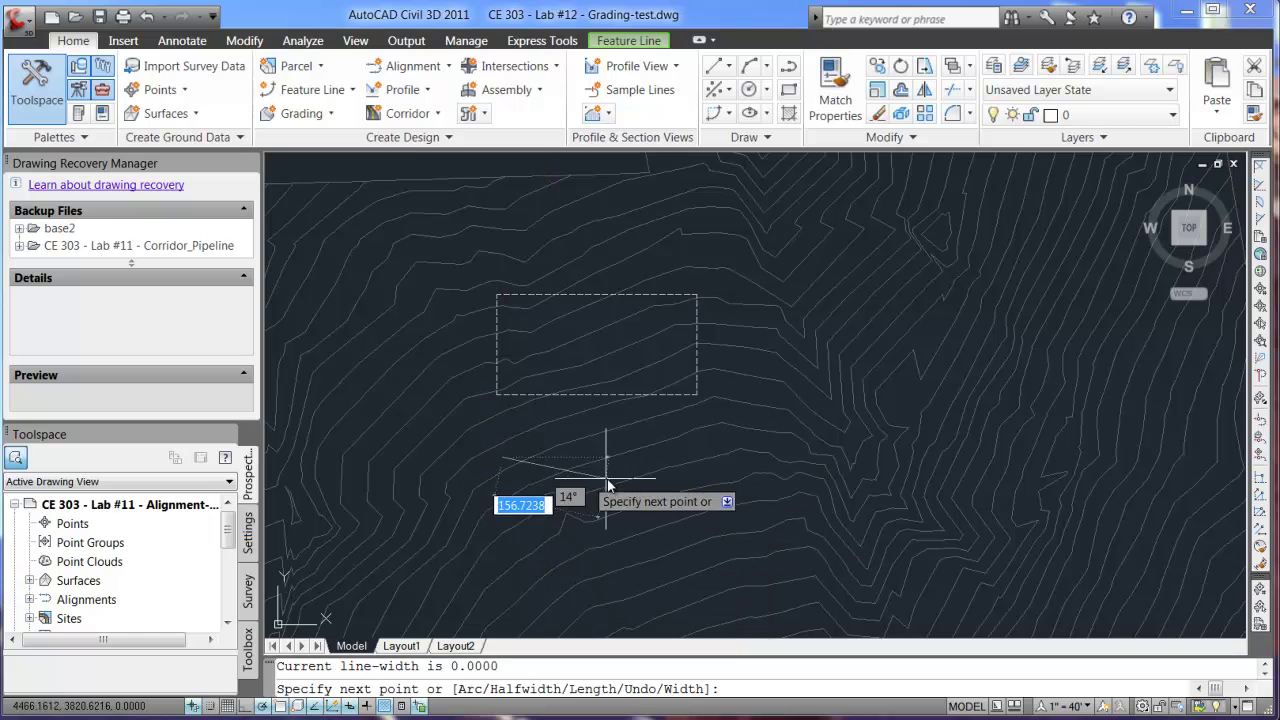
left_click(698, 457)
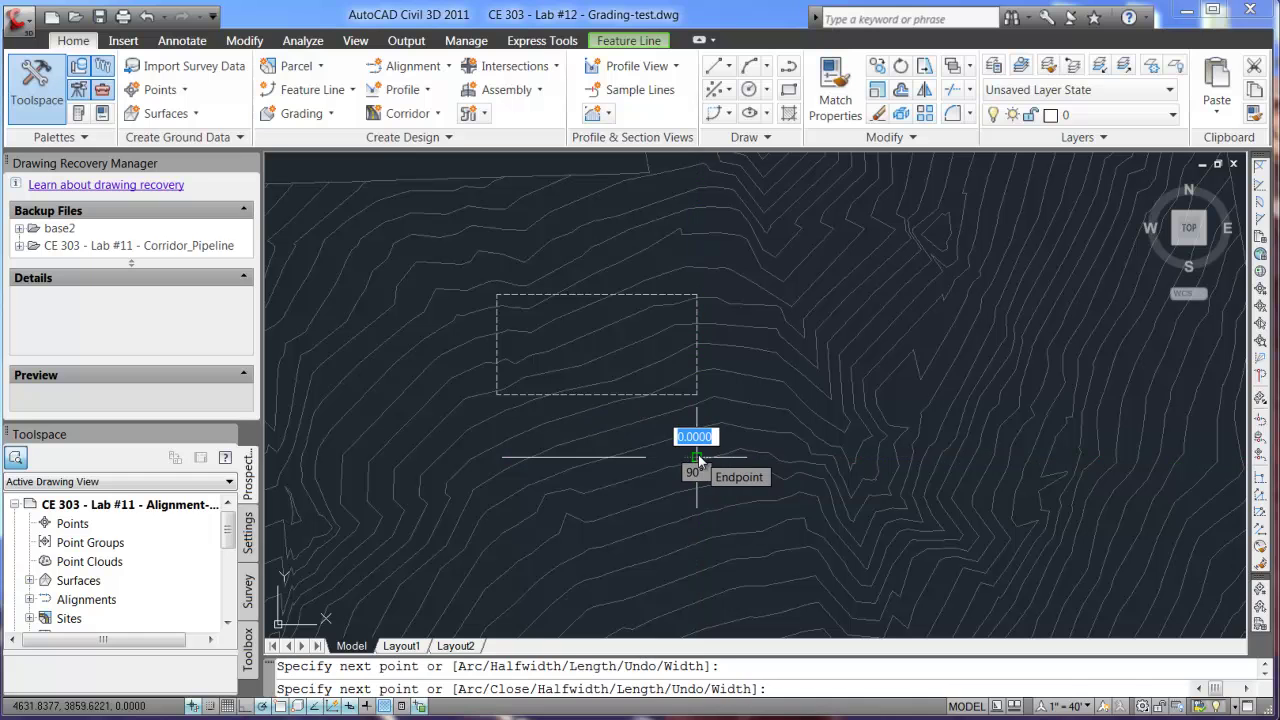
type("arc")
key("Return")
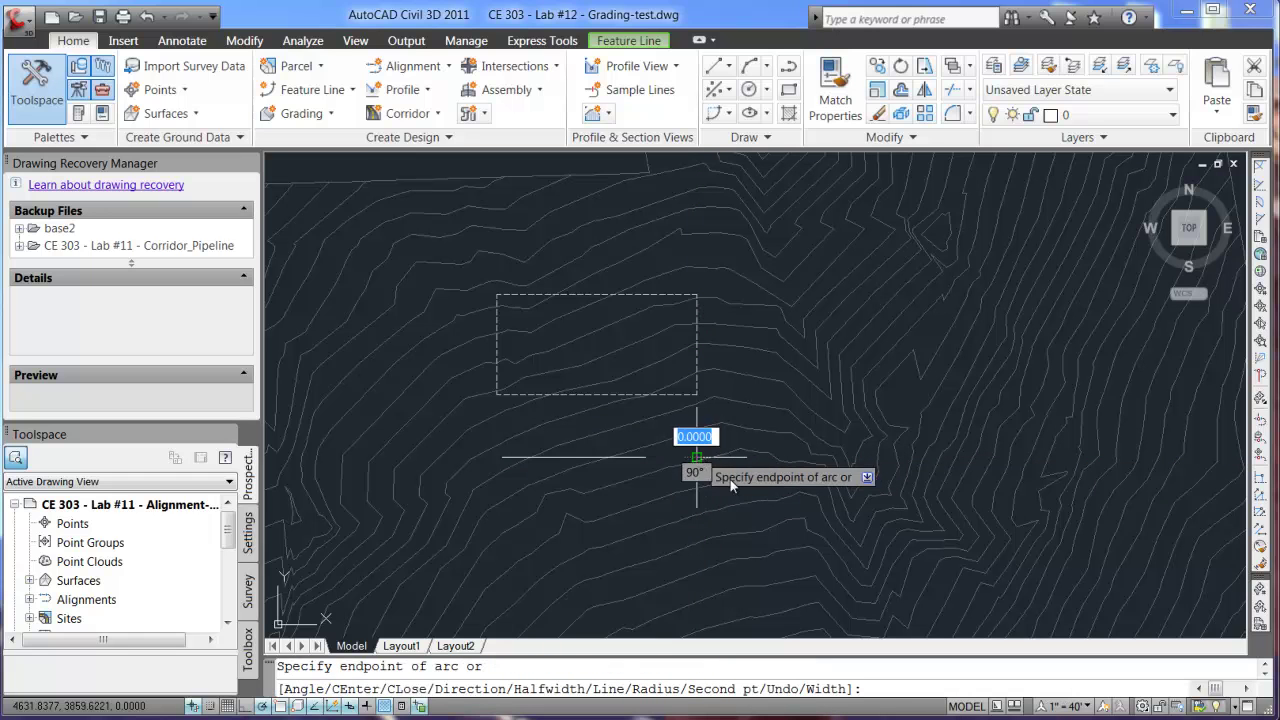
left_click(691, 565)
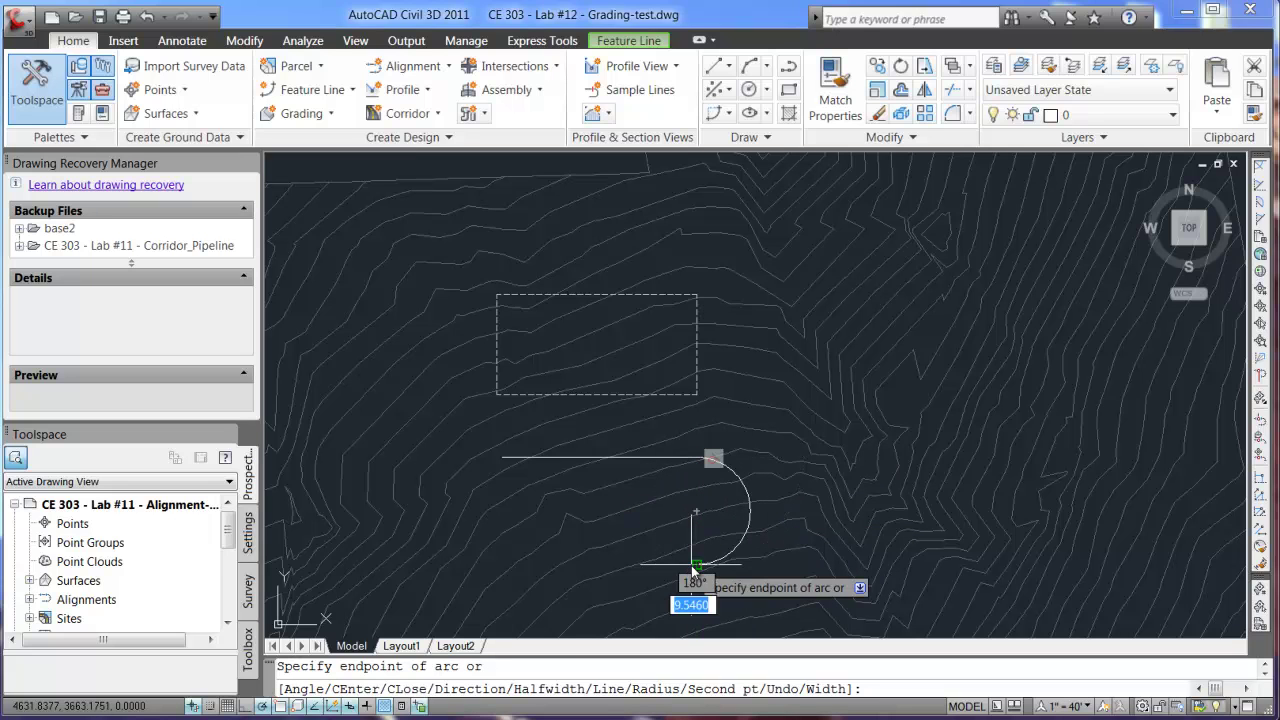
type("pl")
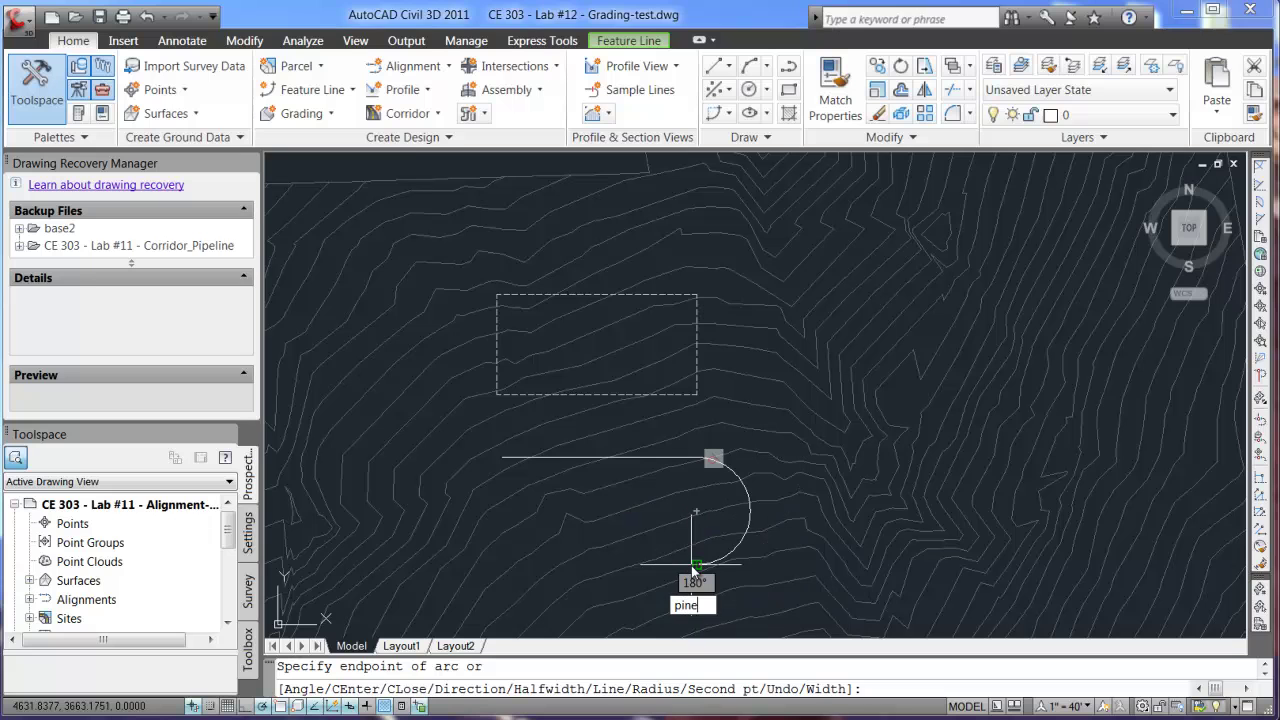
type("line")
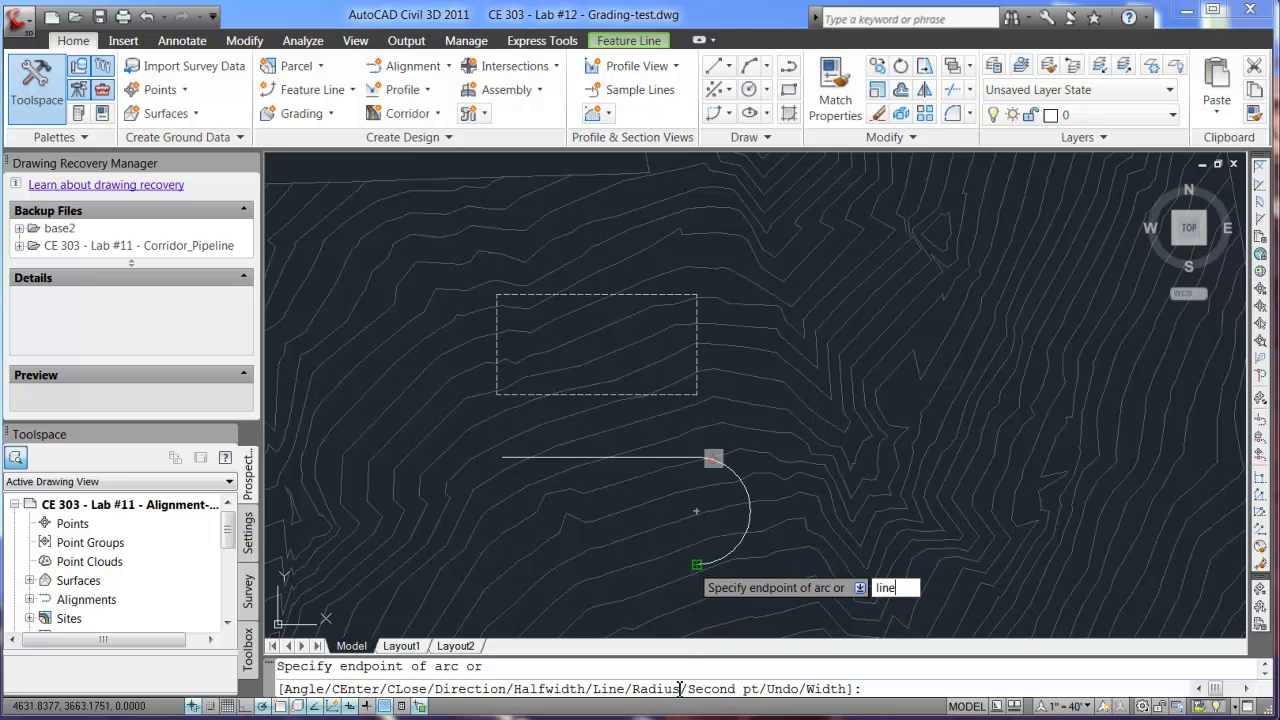
Add the straight bottom edge and a left-end arc back to the start, closing the racetrack.
key("Return")
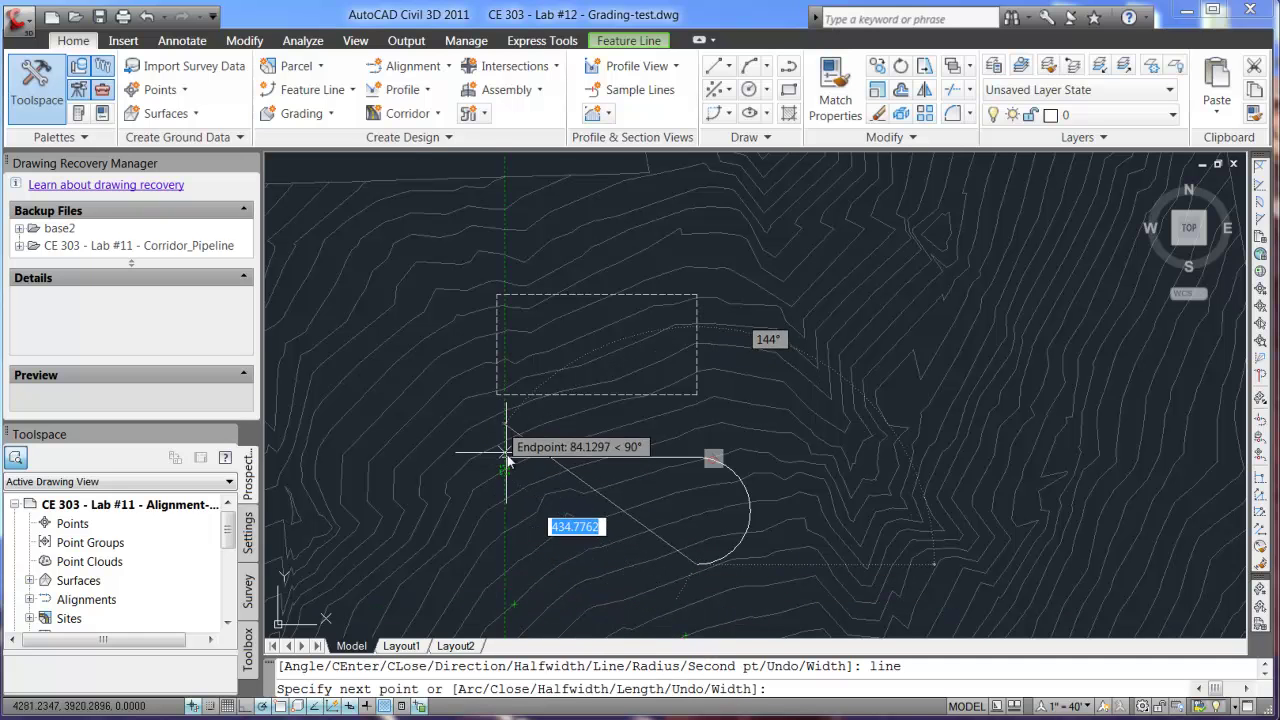
left_click(507, 566)
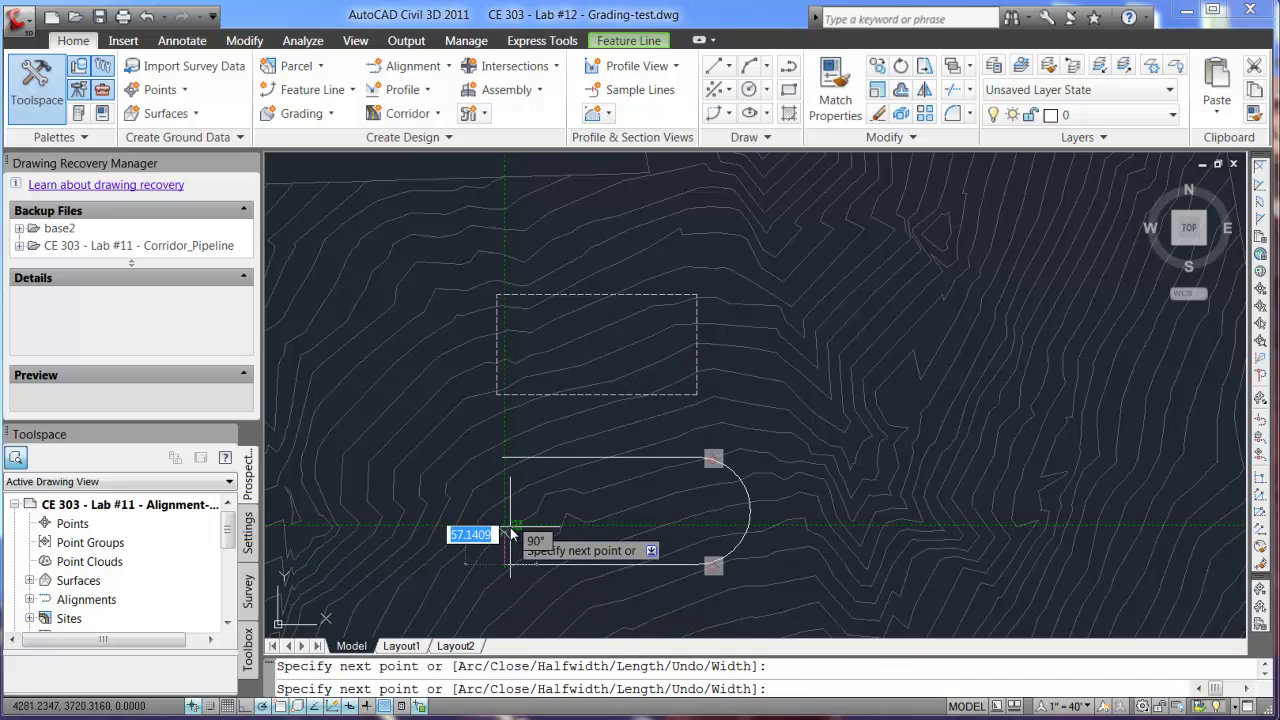
type("arc")
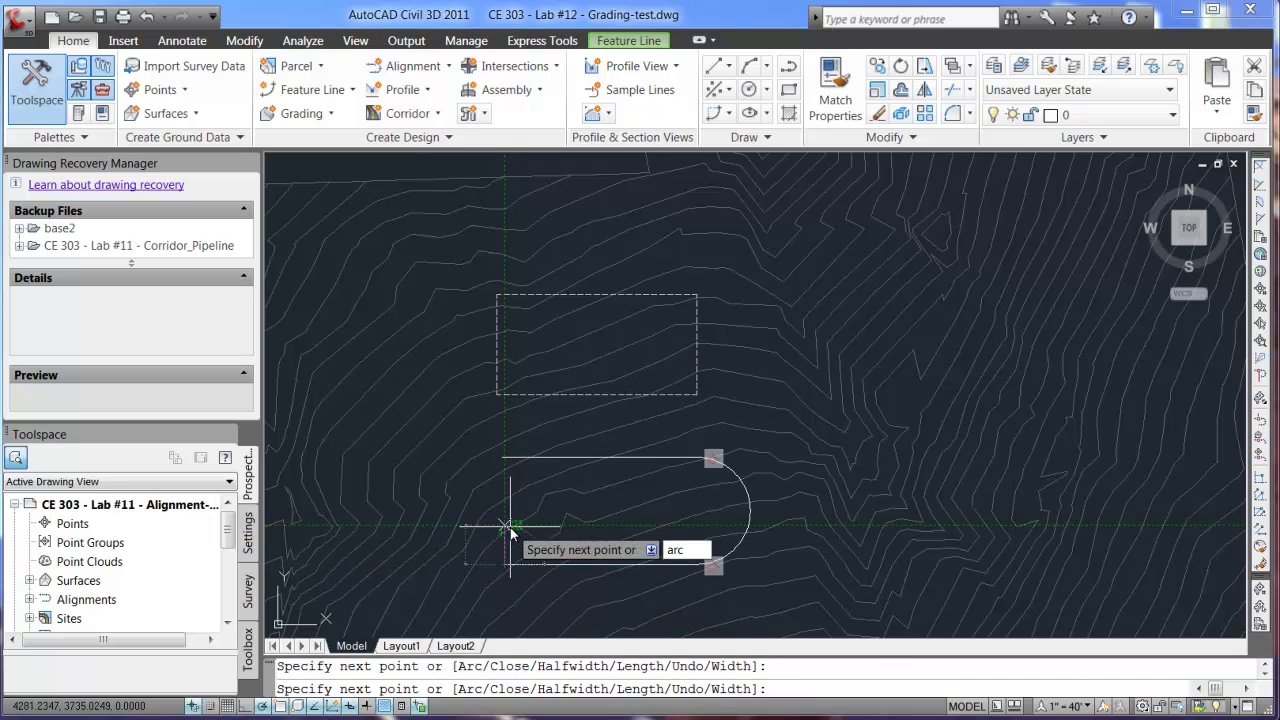
key("Return")
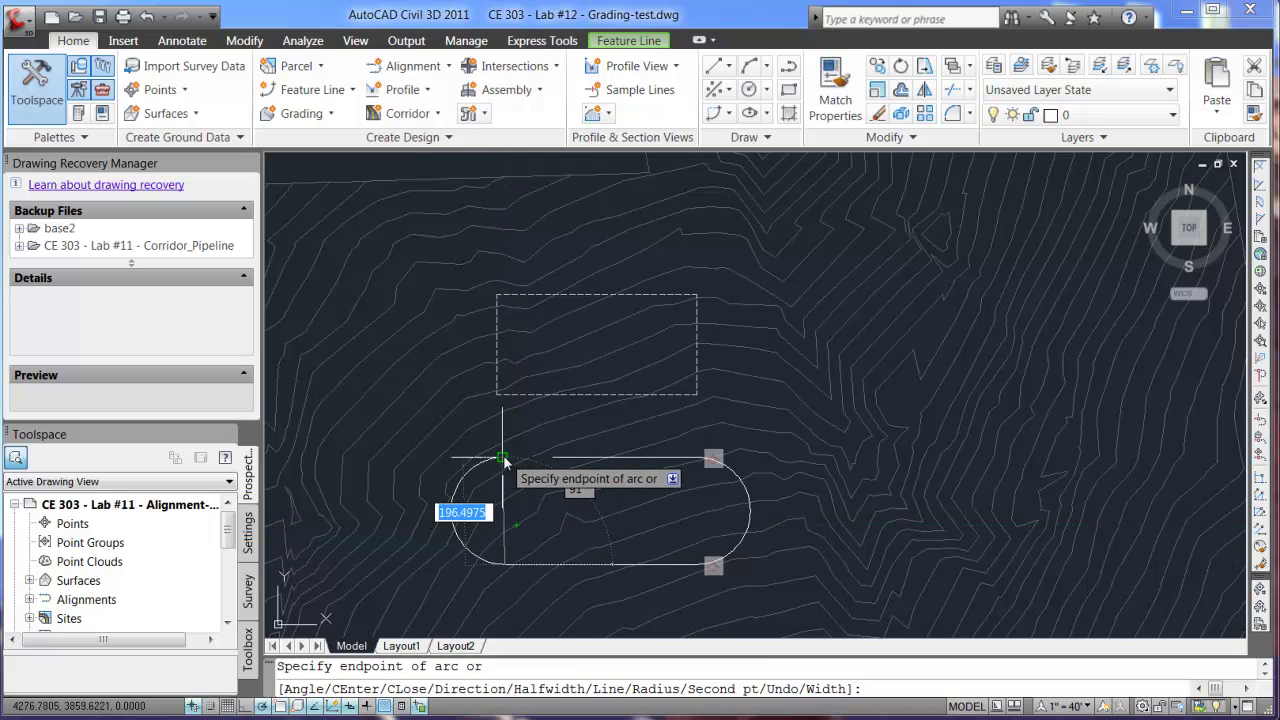
left_click(502, 459)
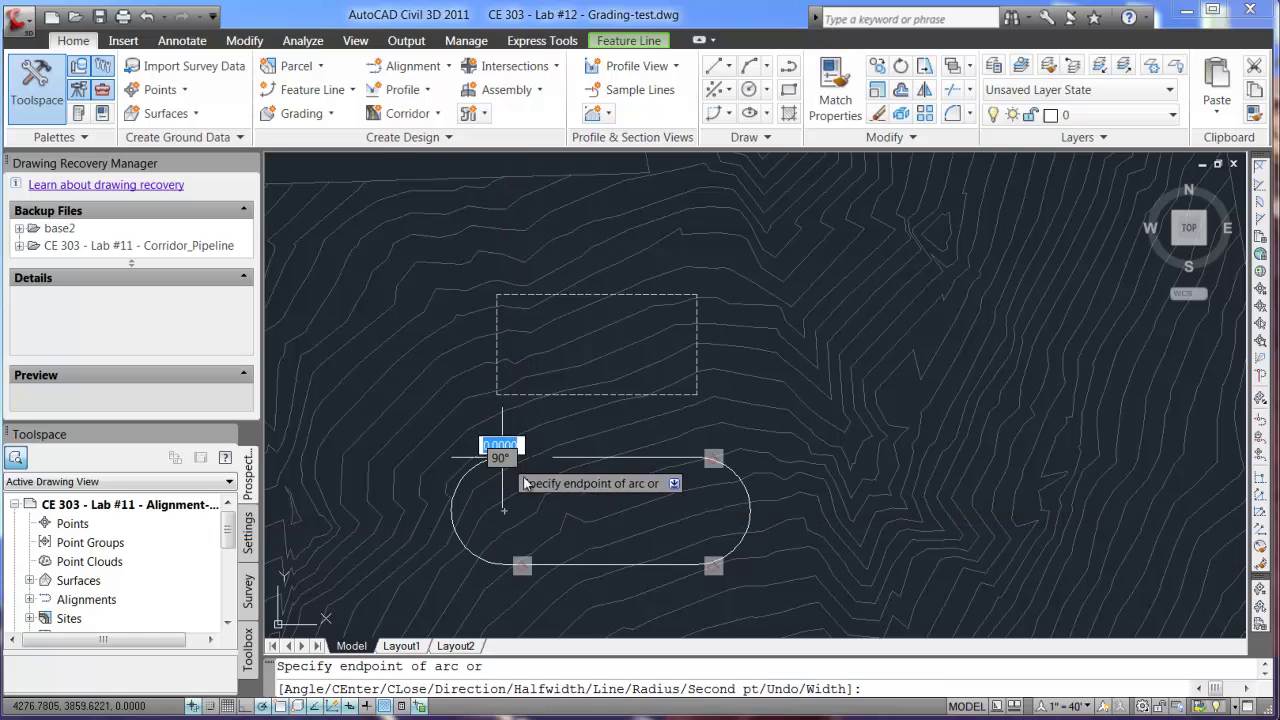
key("Escape")
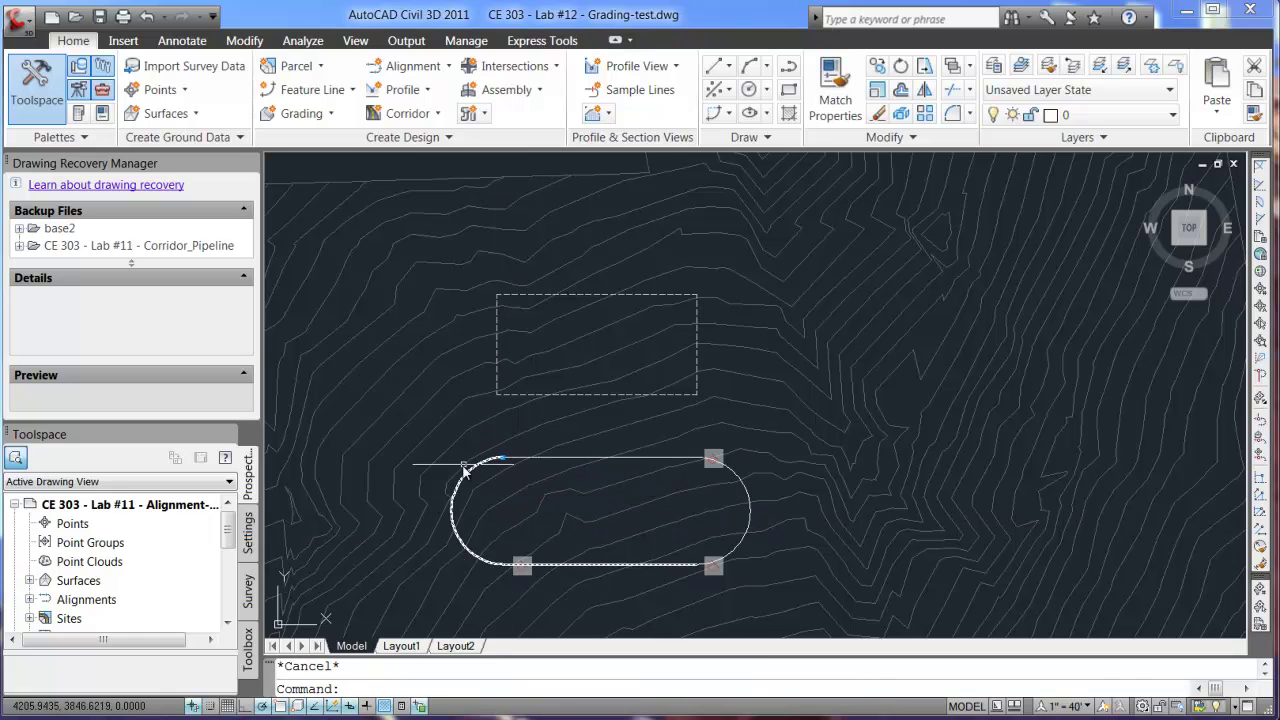
Convert the oval with Create Feature Lines from Objects, enabling Erase existing entities and Assign elevations.
left_click(353, 90)
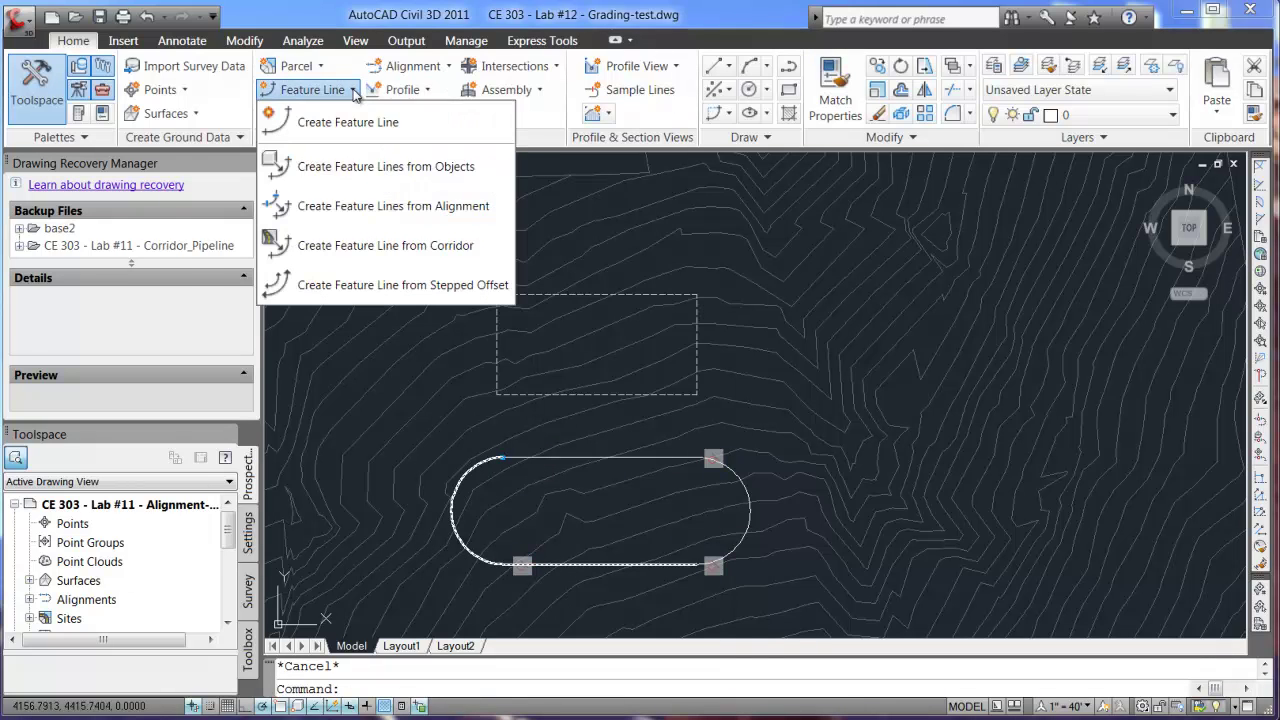
left_click(352, 168)
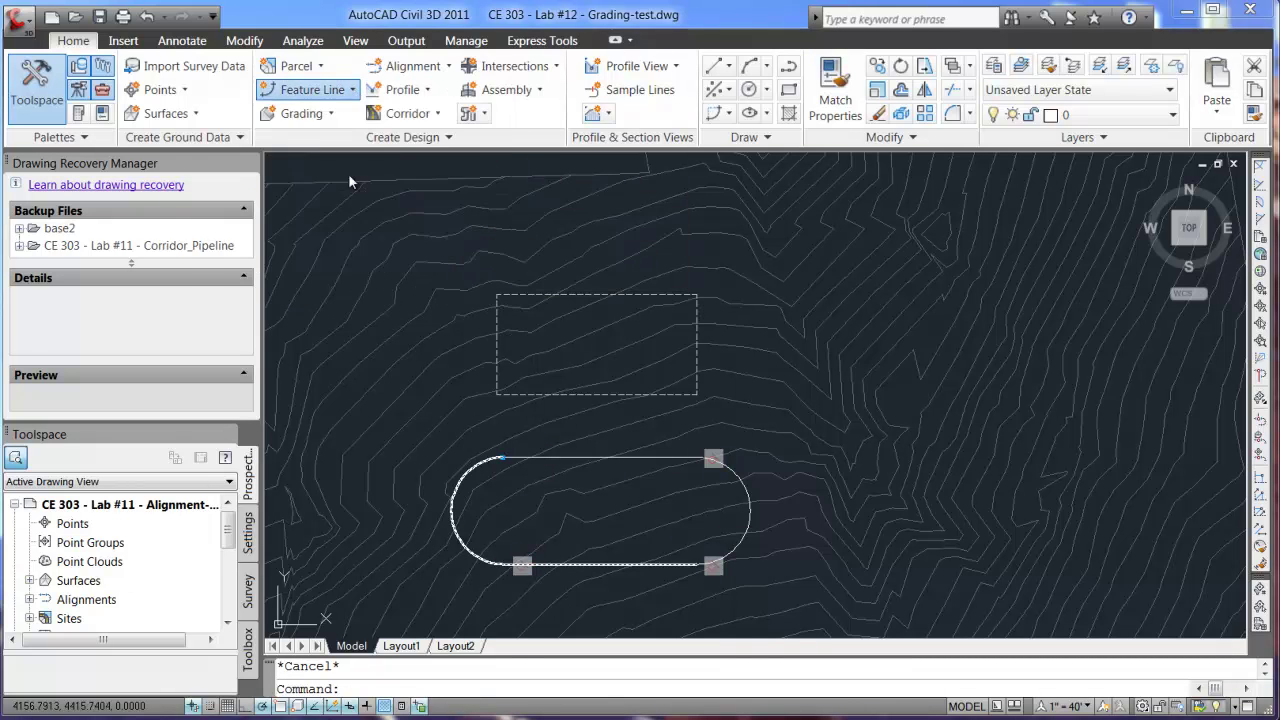
left_click(547, 458)
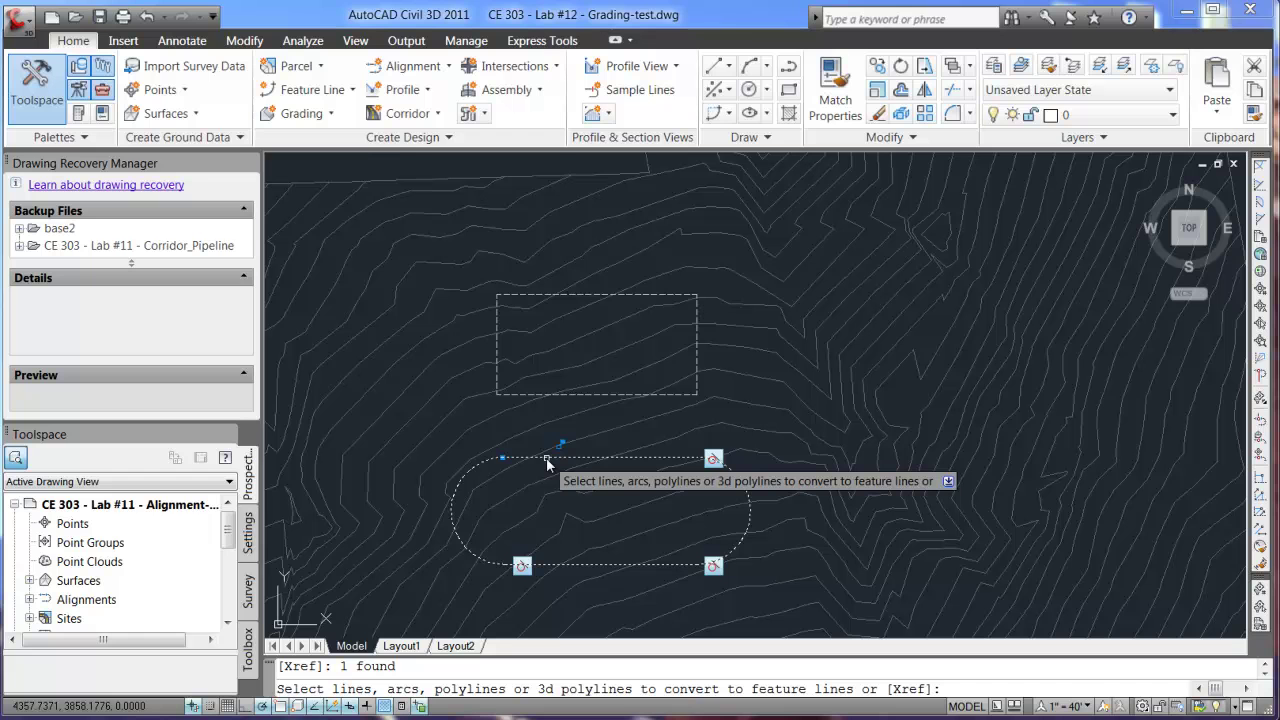
key("Return")
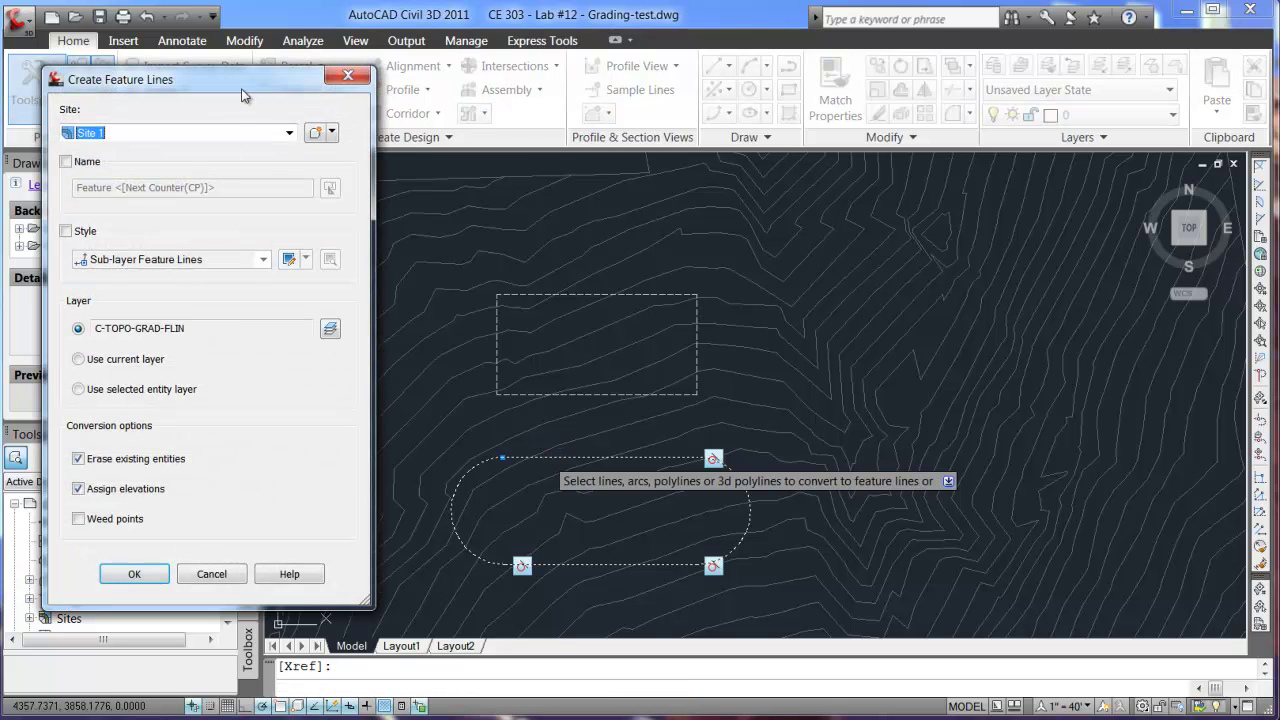
left_click(95, 466)
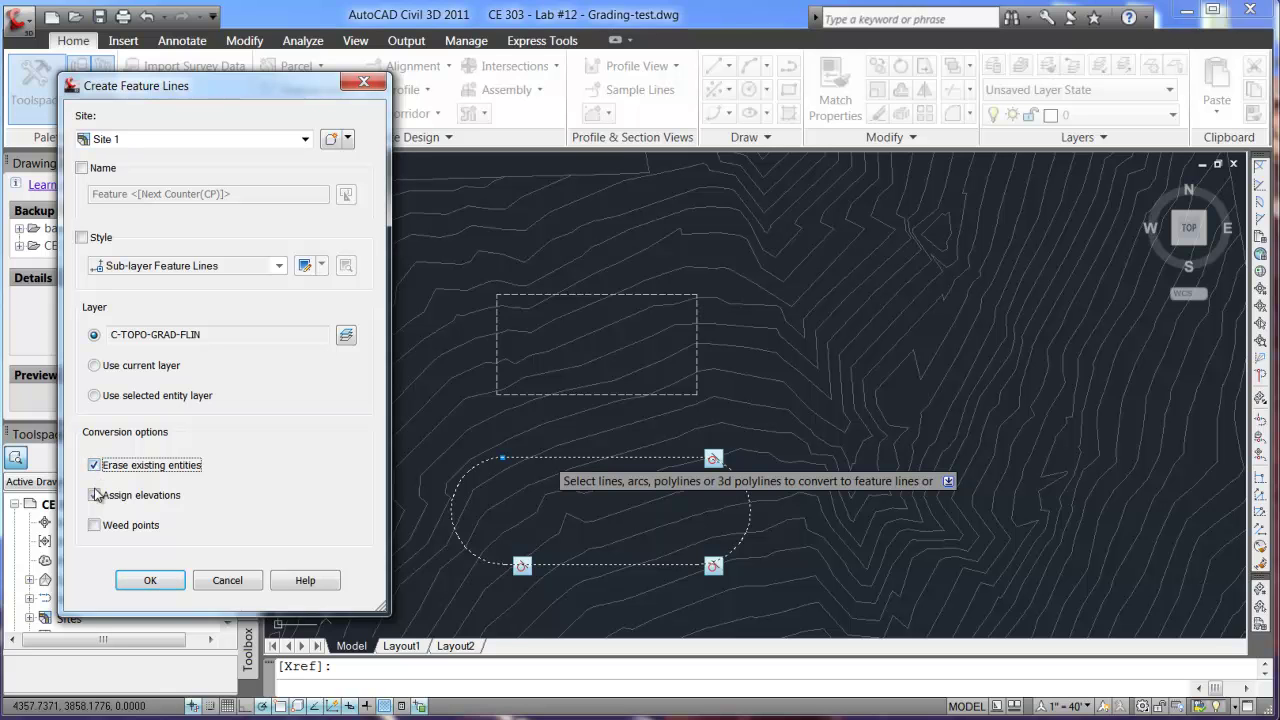
left_click(94, 495)
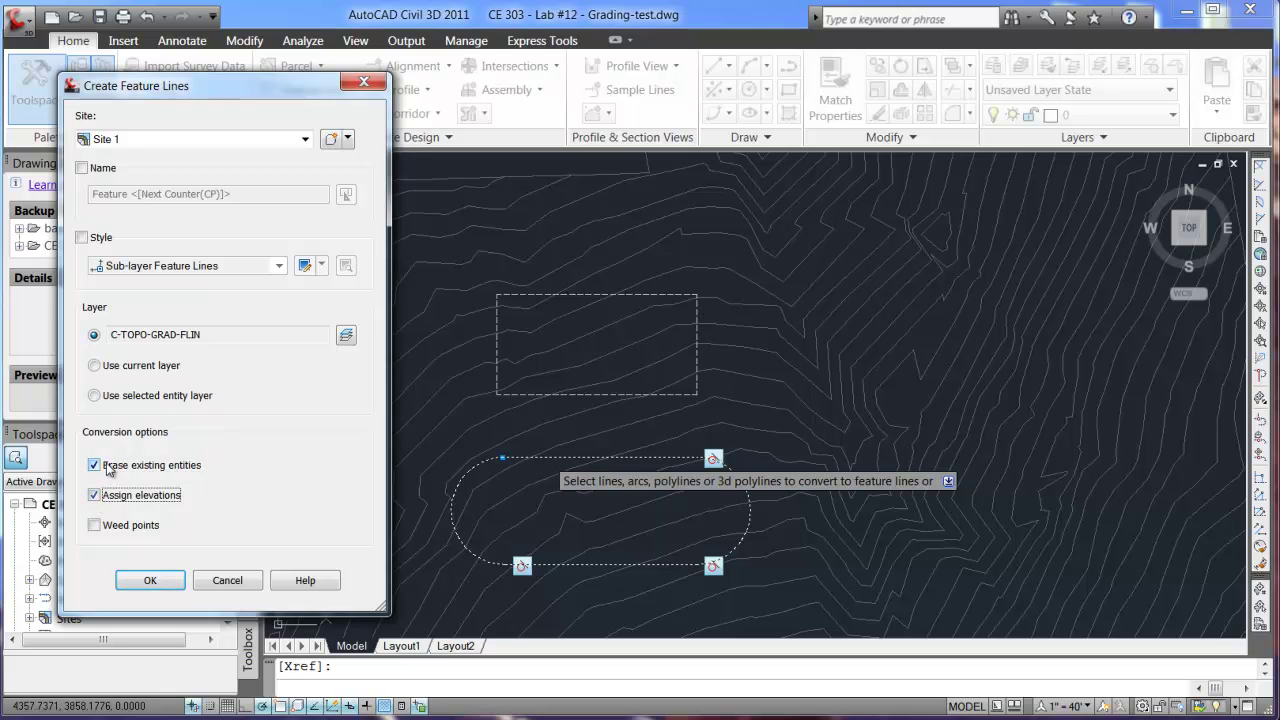
Confirm the conversion and give the new feature line a fixed elevation of 670.000' instead of surface elevations.
left_click(150, 580)
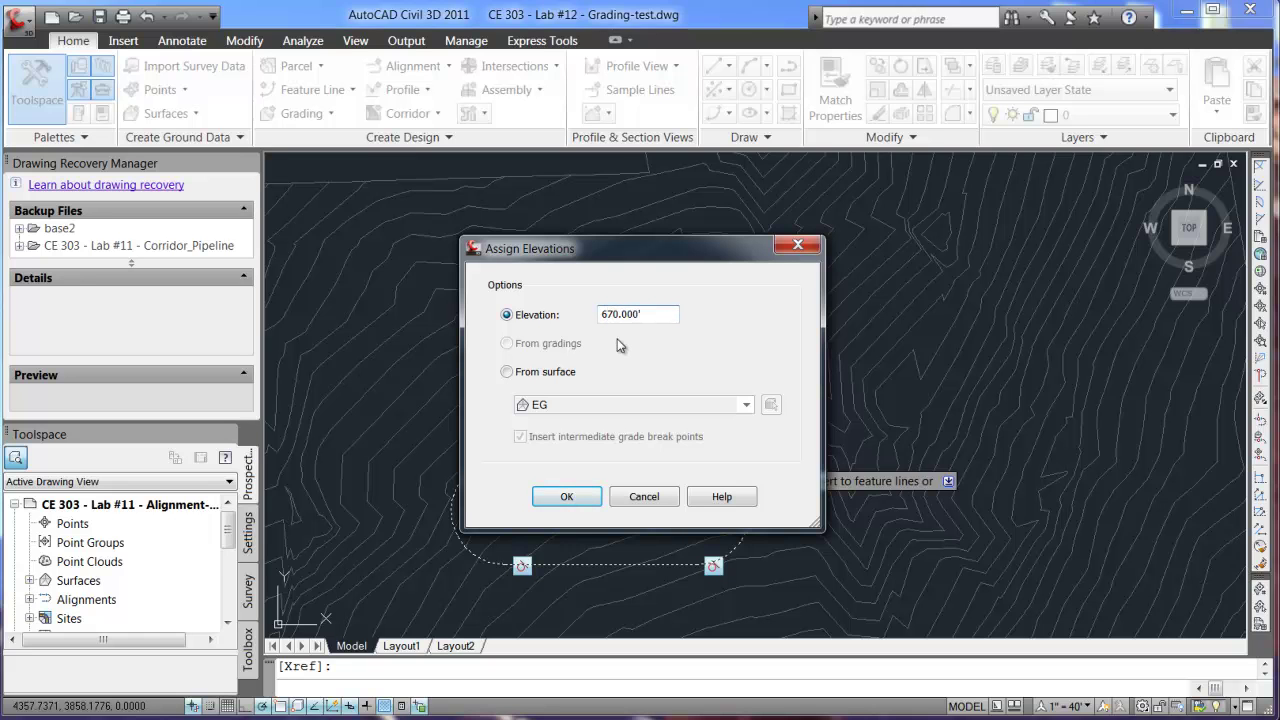
left_click(507, 371)
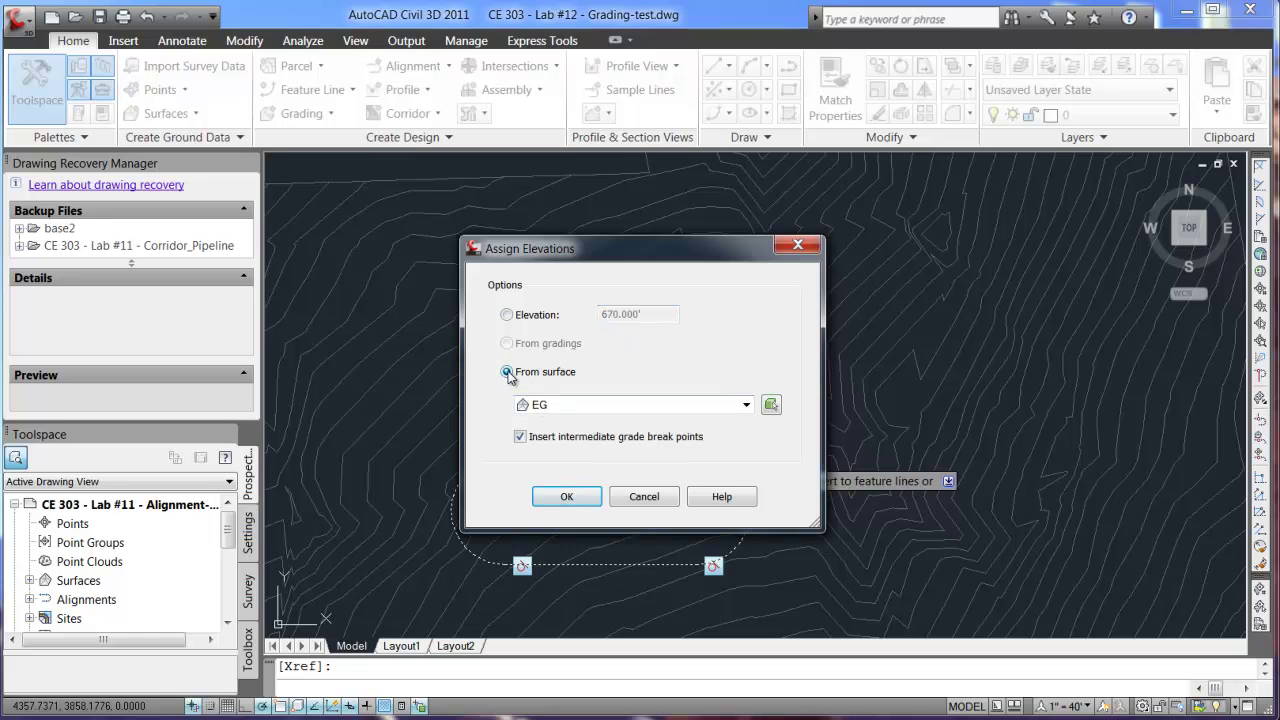
left_click(508, 315)
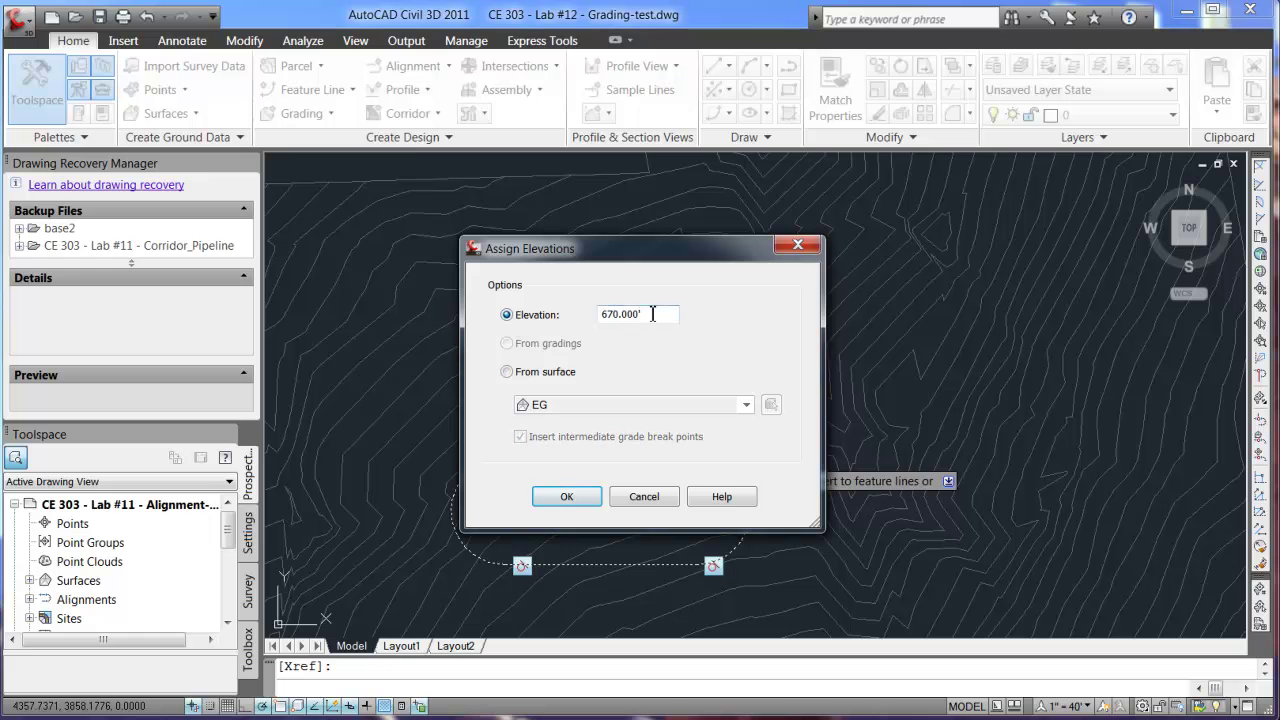
left_click(568, 497)
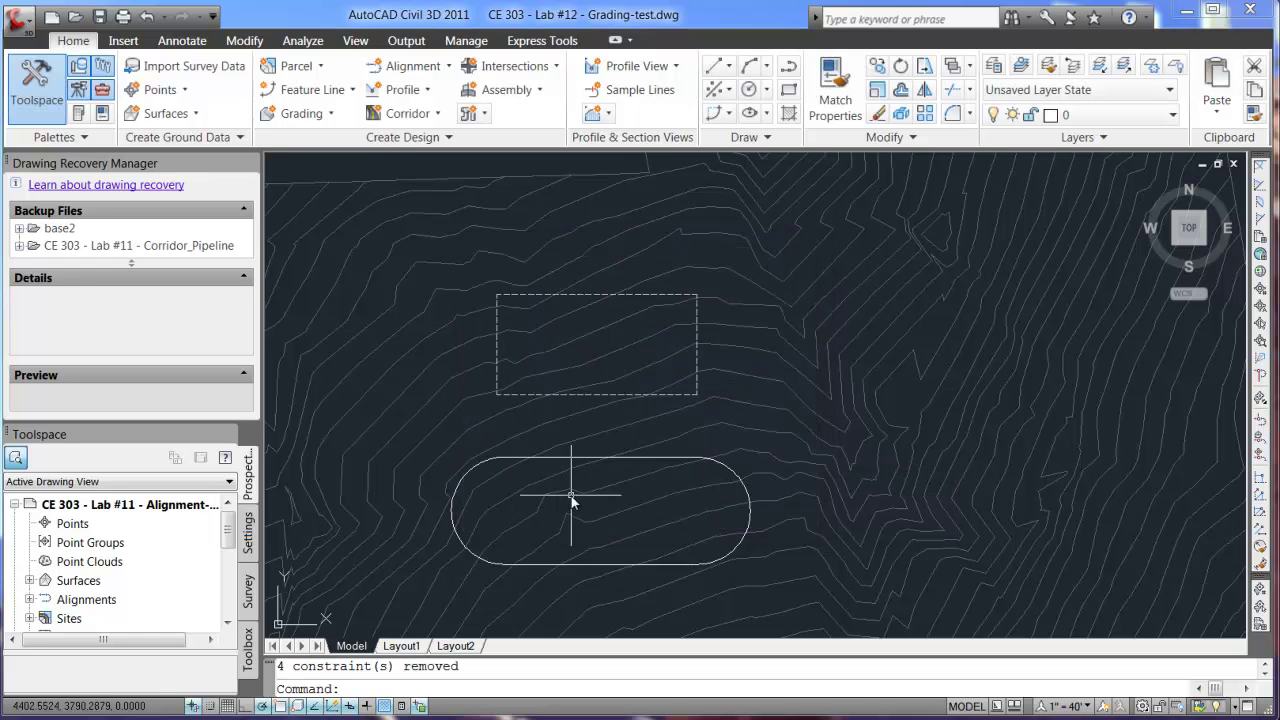
left_click(645, 458)
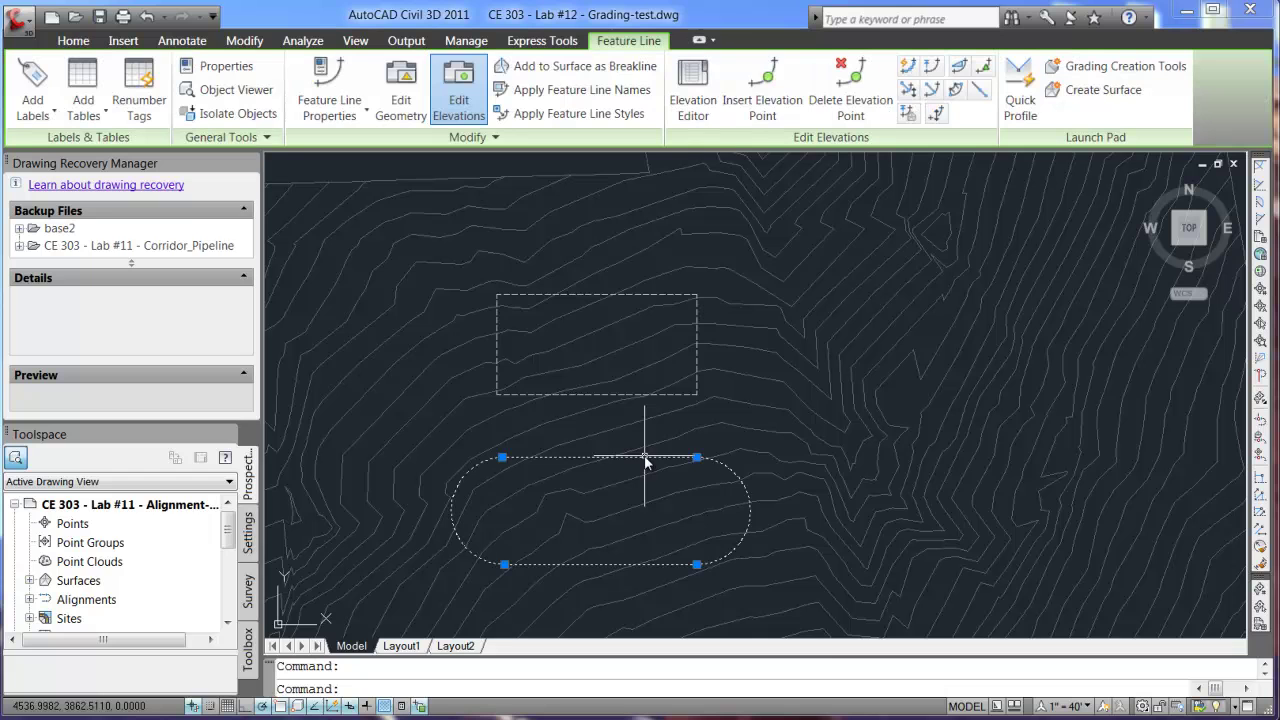
left_click(693, 100)
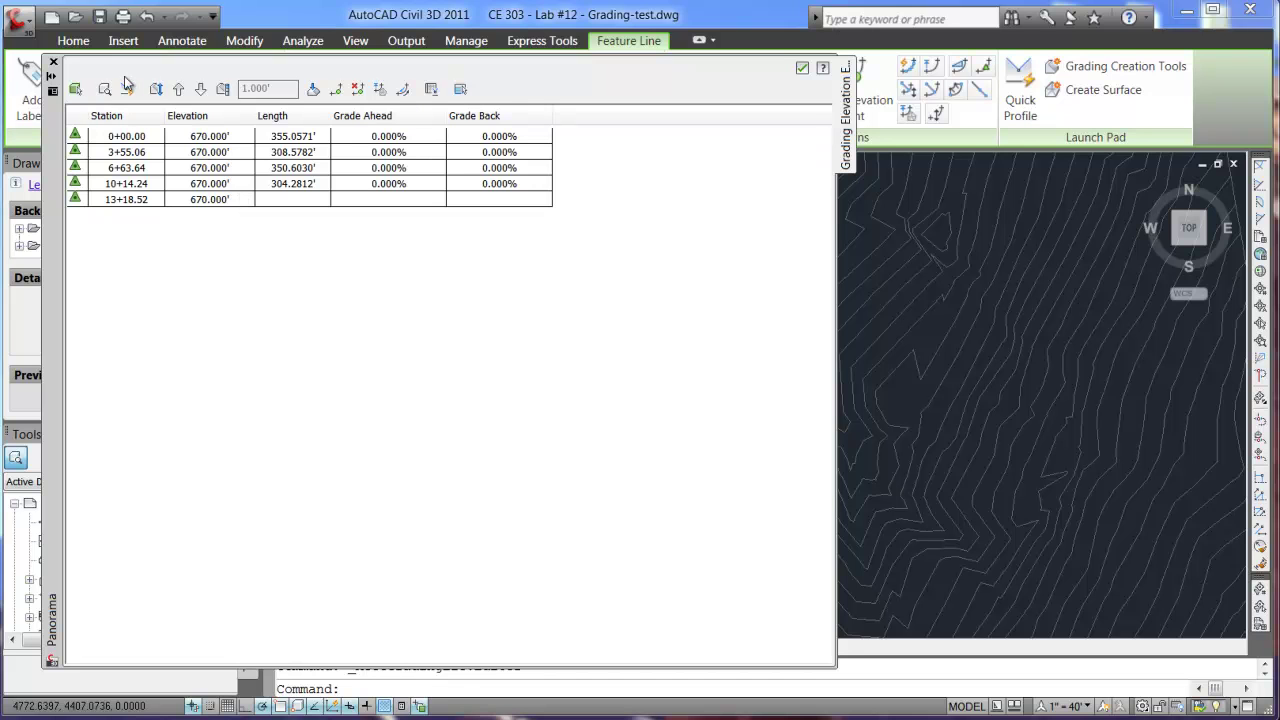
left_click(803, 68)
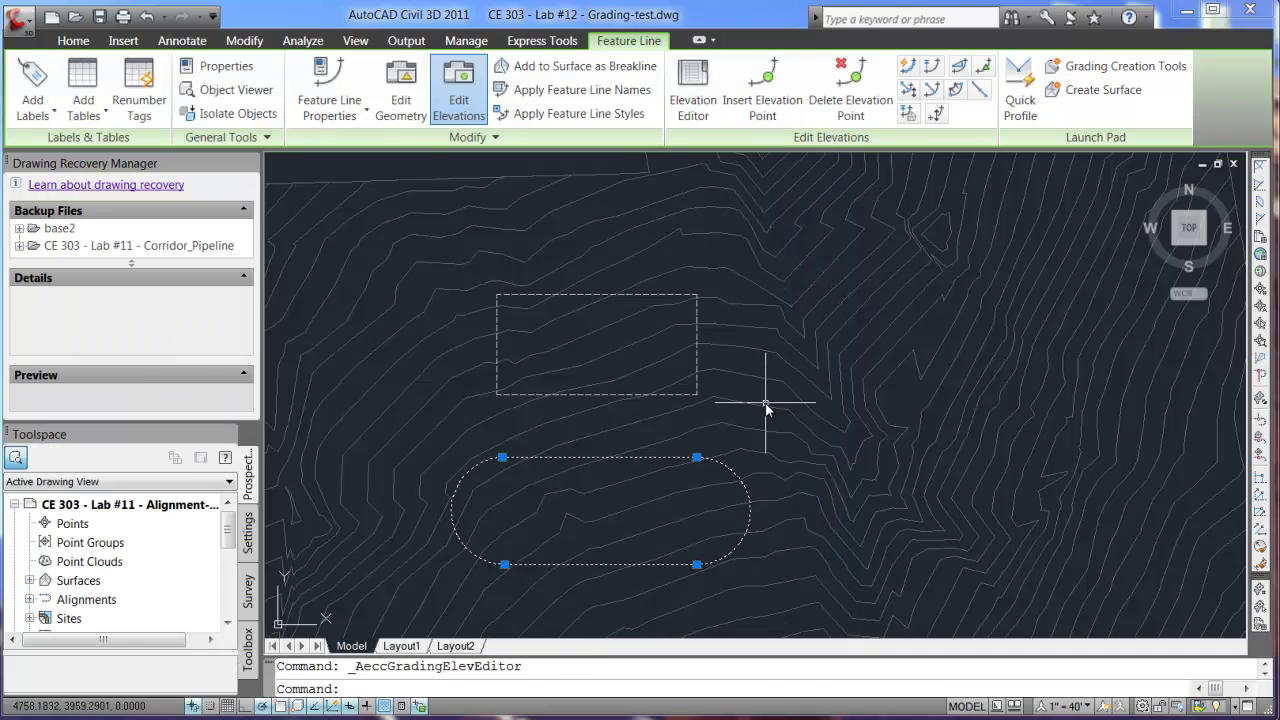
key("Escape")
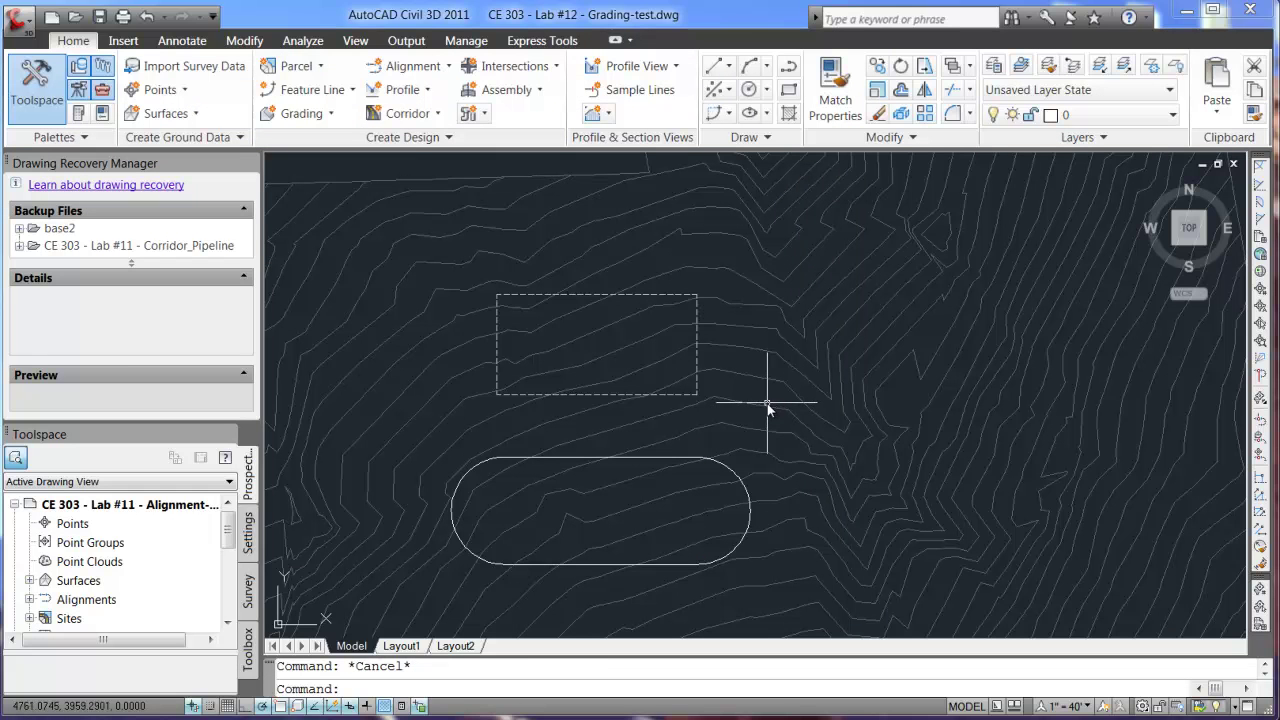